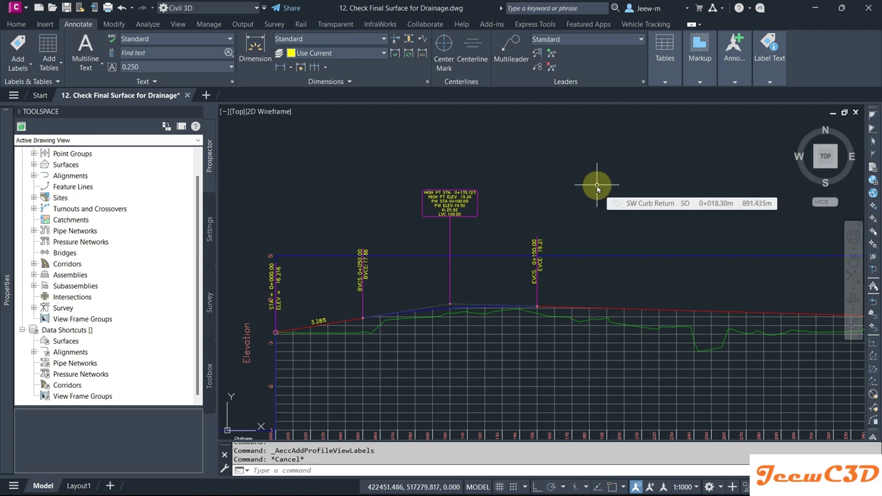
- Start adding labels to the profile view and pick the Station and Elevation label style
scroll(599, 196, "up", 2)
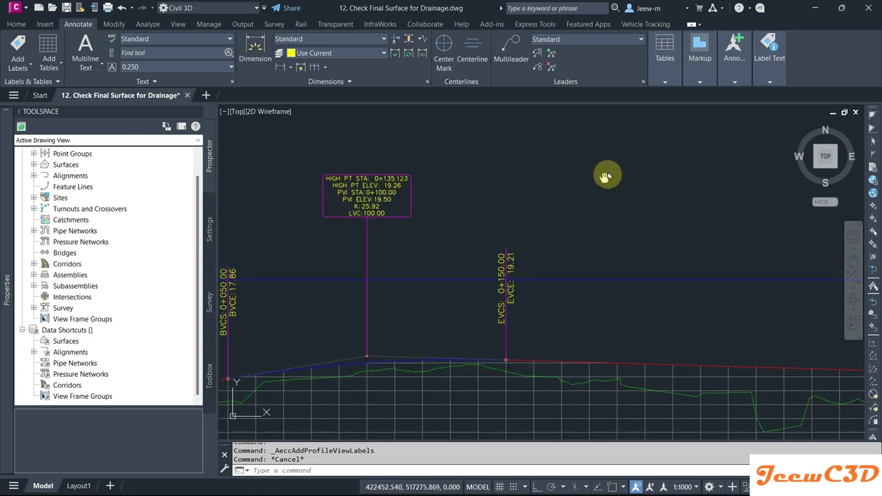
scroll(600, 173, "down", 2)
middle_click_drag(601, 173, 632, 164)
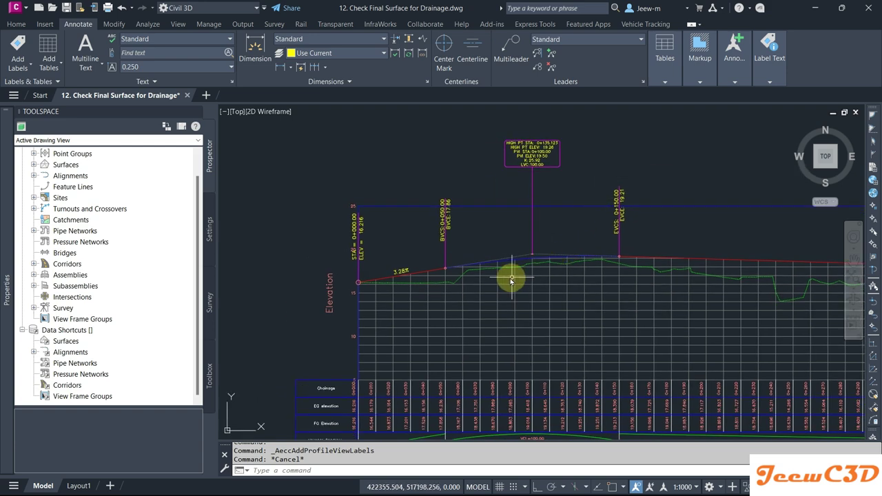
scroll(509, 274, "up", 4)
middle_click_drag(510, 267, 510, 299)
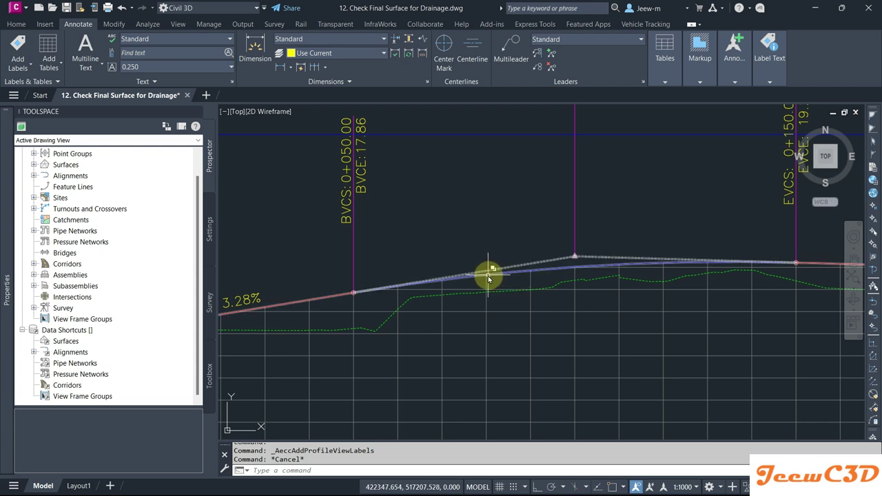
mouse_move(501, 278)
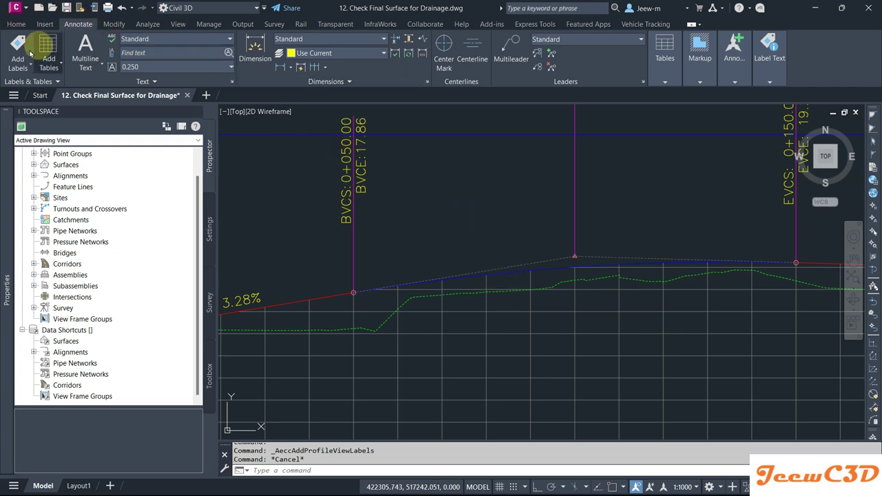
left_click(15, 67)
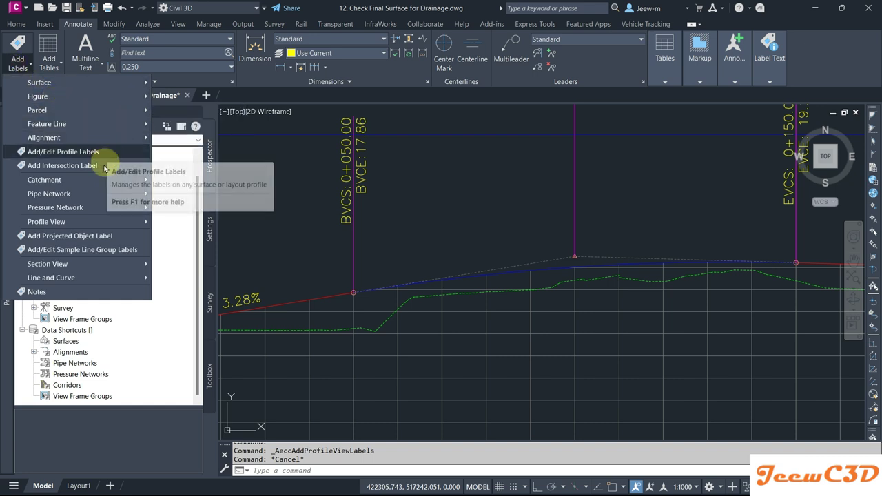
mouse_move(144, 221)
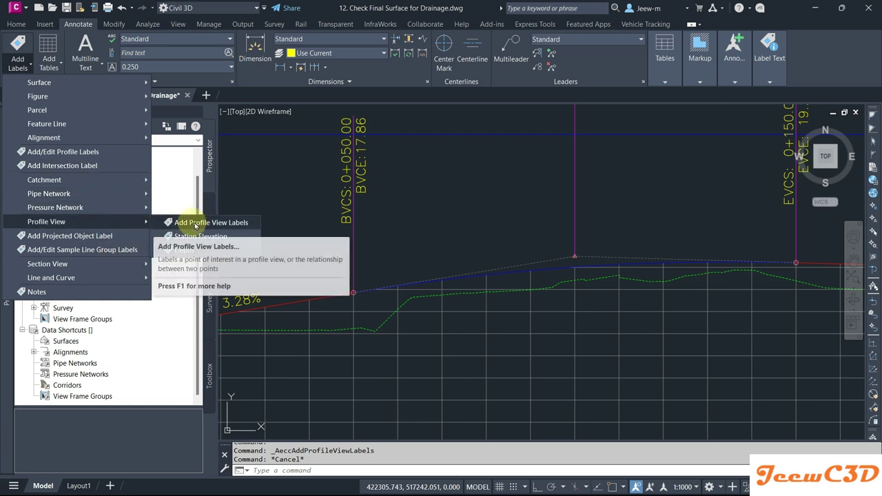
left_click(242, 201)
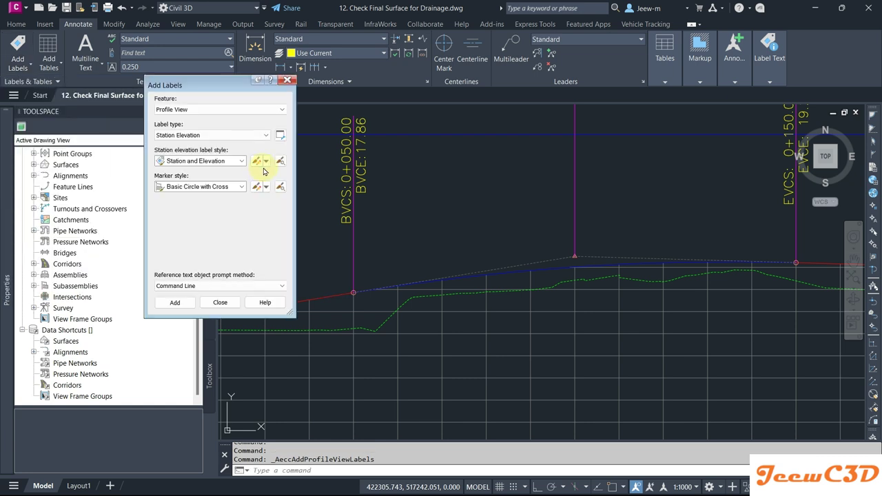
left_click_drag(232, 82, 246, 62)
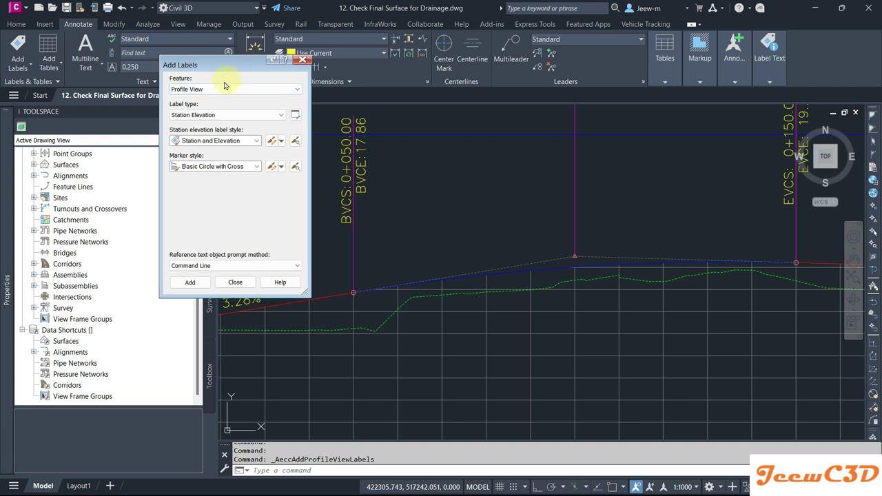
left_click(210, 141)
left_click(211, 150)
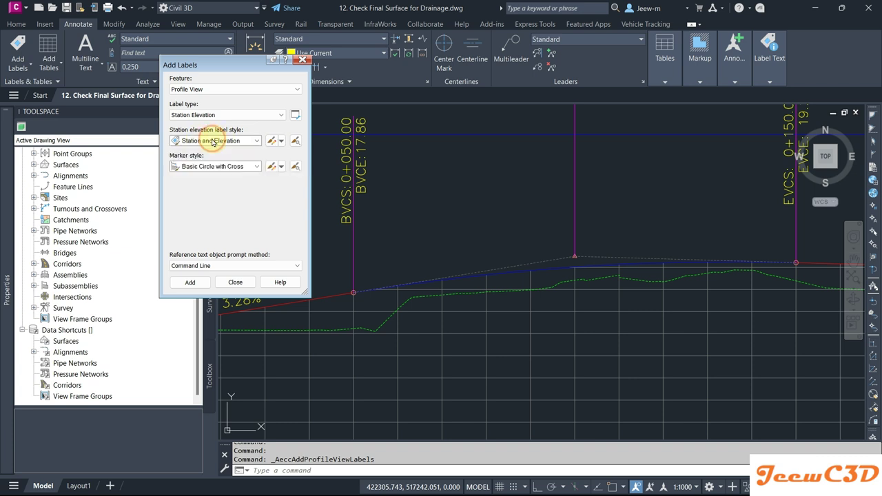
- Copy the Station and Elevation label style and name the copy "Instanteneous Grade of Profile"
left_click(281, 142)
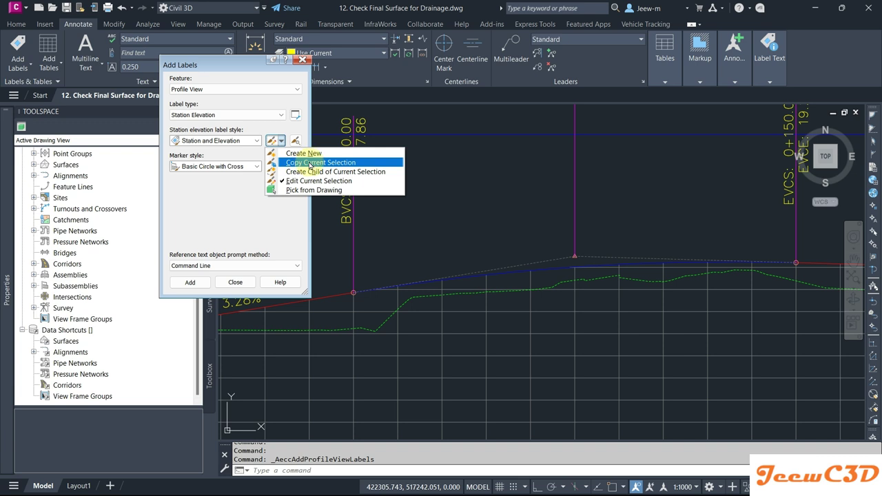
left_click(310, 163)
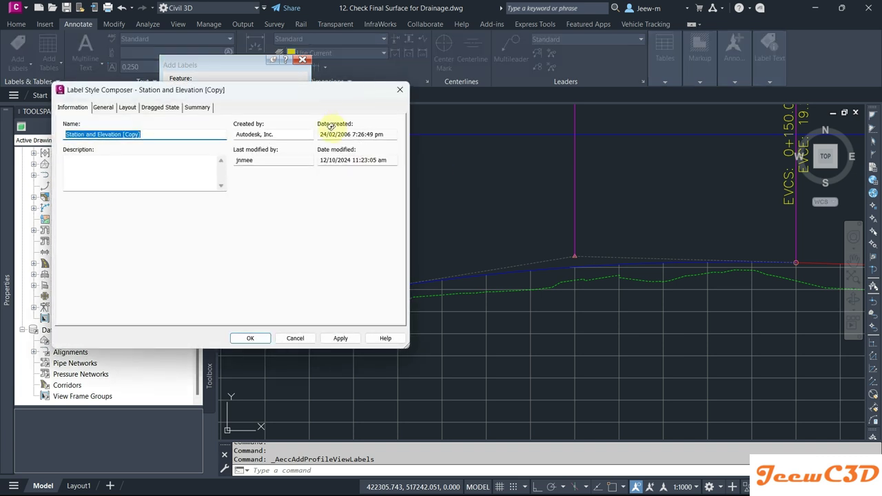
left_click_drag(293, 97, 578, 117)
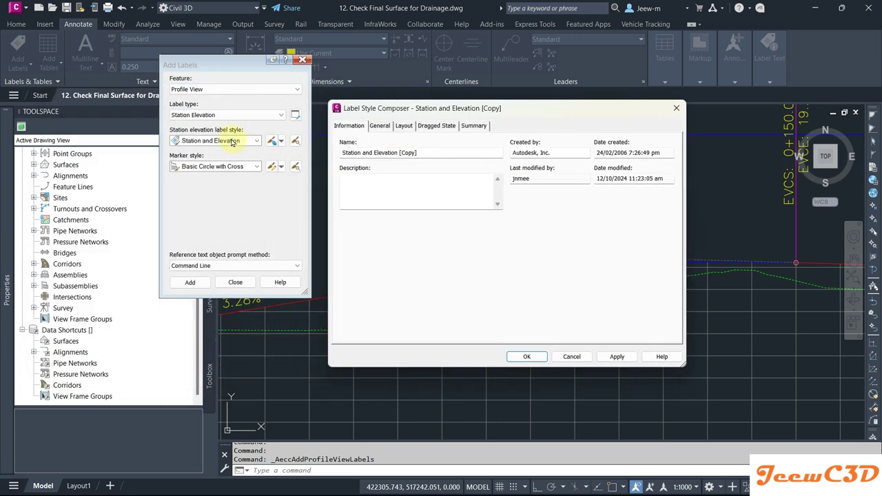
left_click_drag(418, 153, 318, 156)
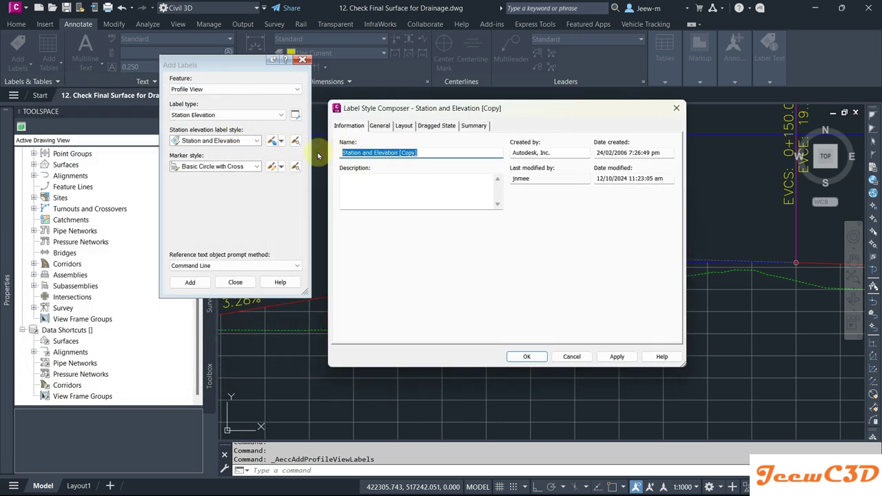
key("BackSpace")
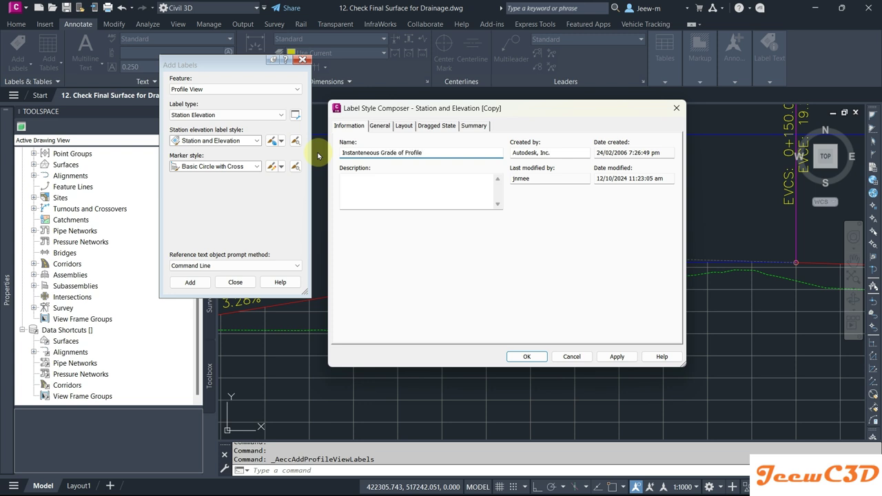
- Rename the style's Station & Elevation text component to "Instanteneous Grade"
left_click(405, 126)
left_click(461, 192)
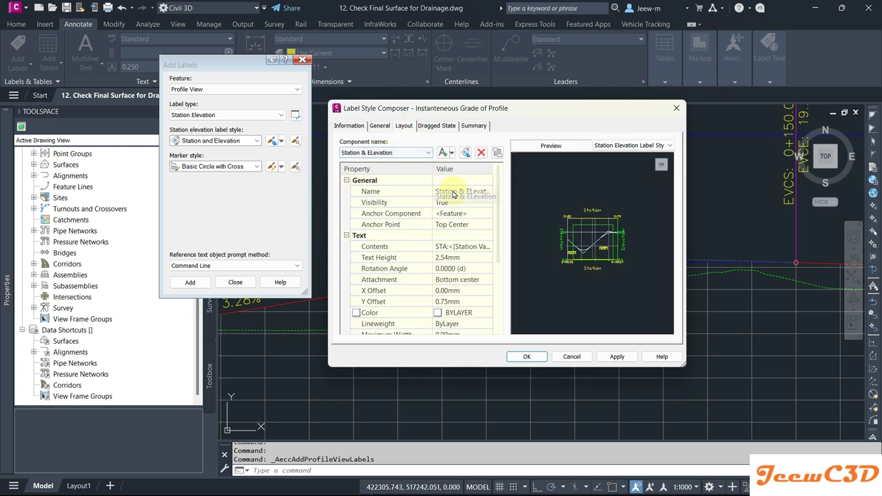
left_click(462, 192)
type("I")
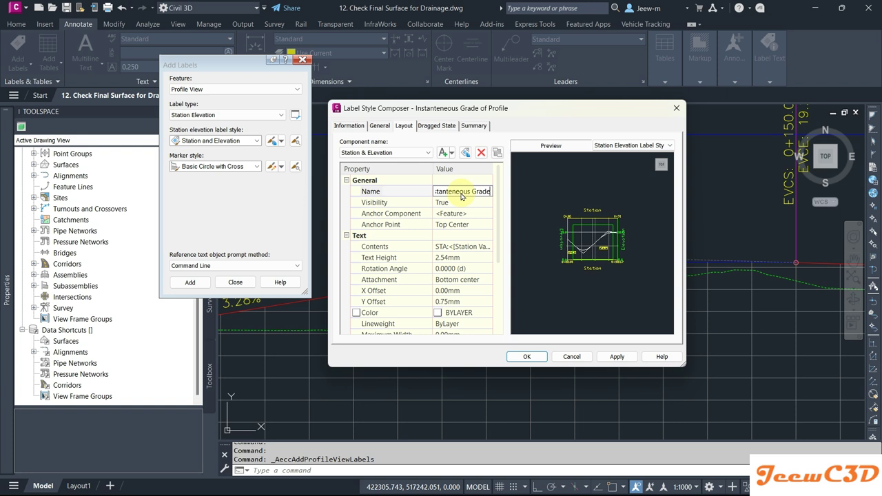
- In the component's text contents, update the Profile 1 Instantaneous Grade field to a precision of 0.001
left_click(471, 248)
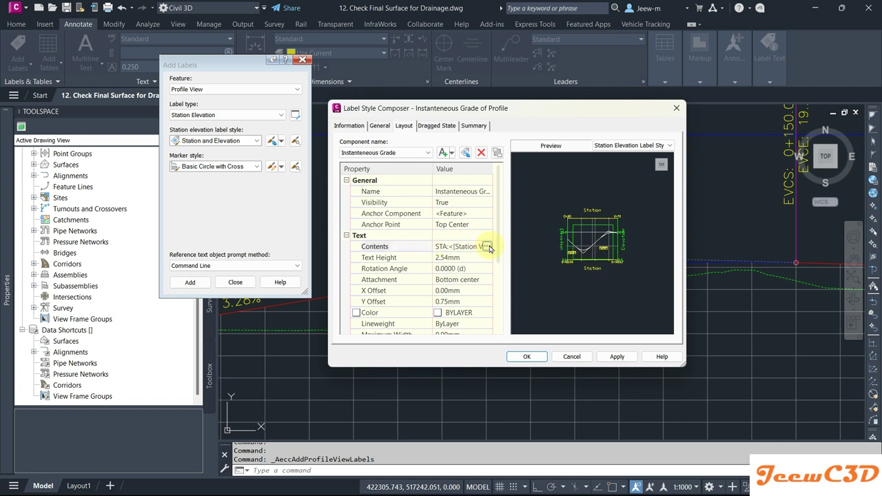
left_click(487, 247)
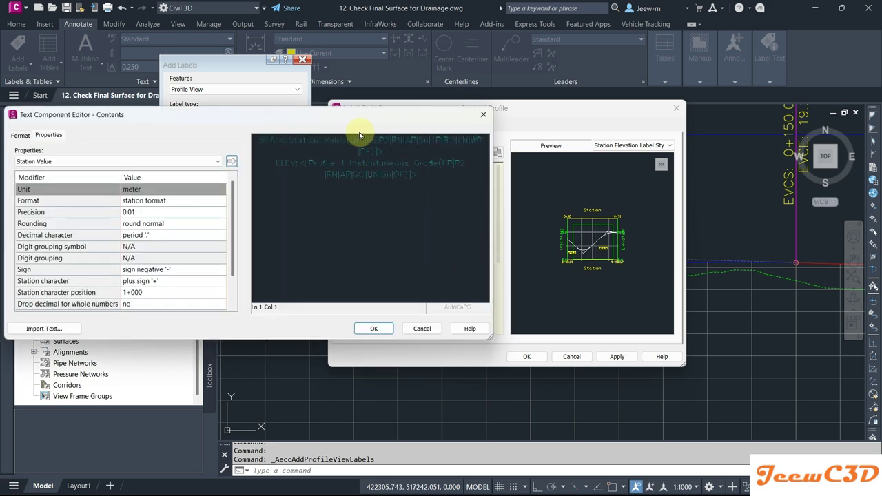
left_click_drag(384, 122, 606, 158)
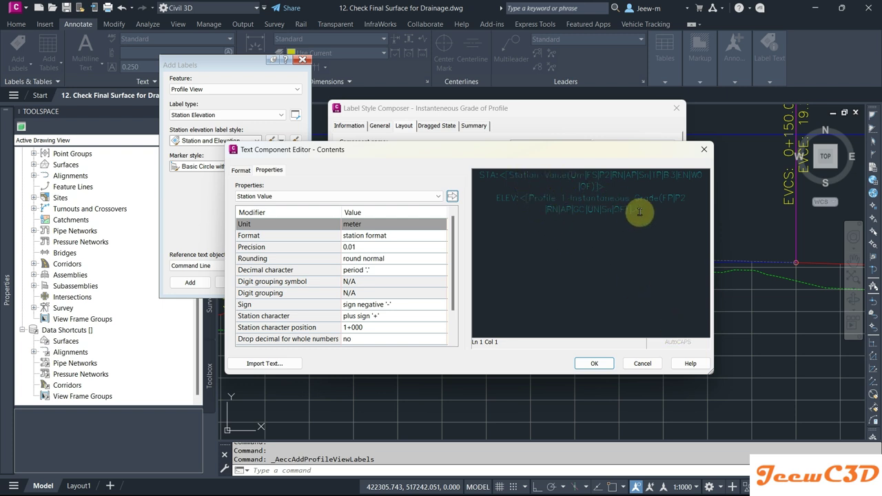
left_click_drag(634, 209, 522, 199)
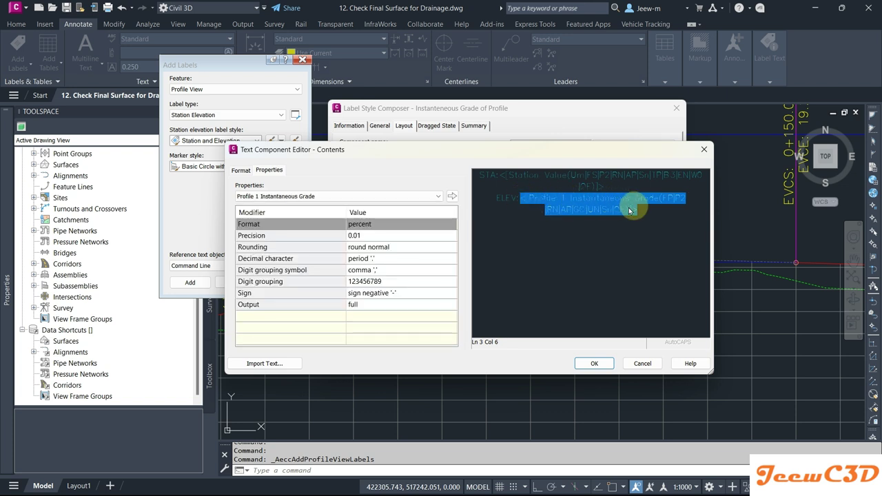
left_click(274, 197)
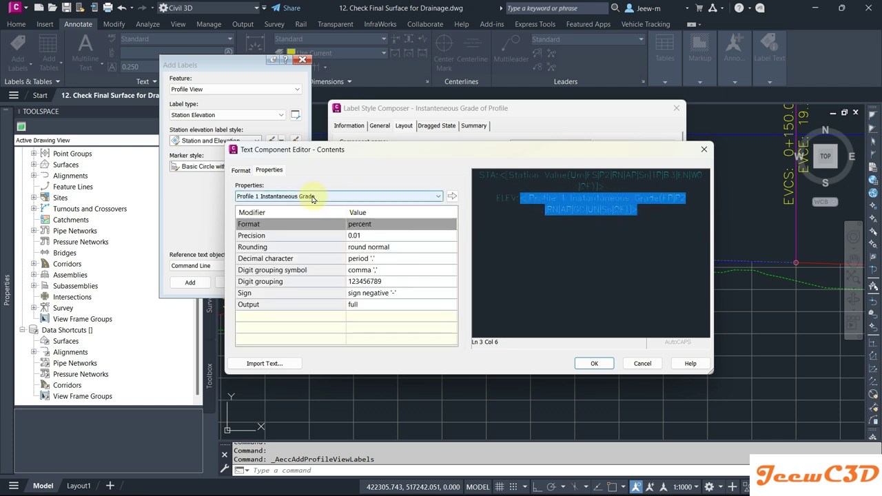
left_click(274, 198)
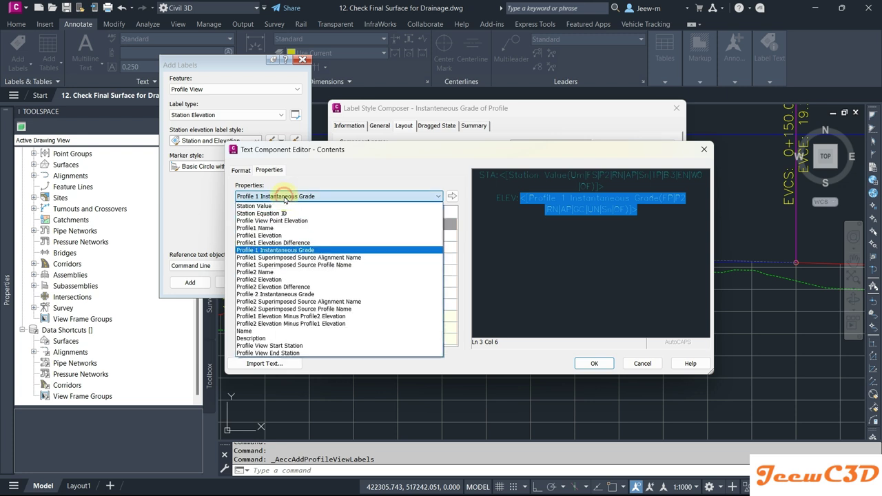
left_click(284, 250)
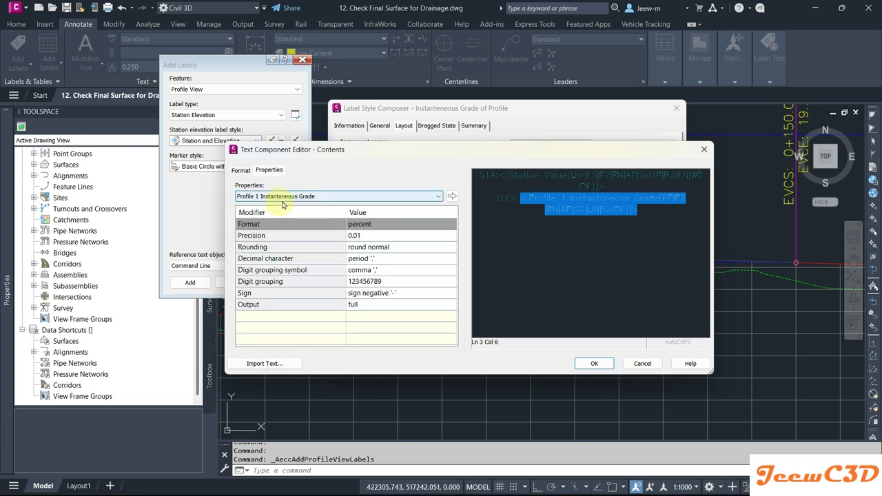
left_click(360, 235)
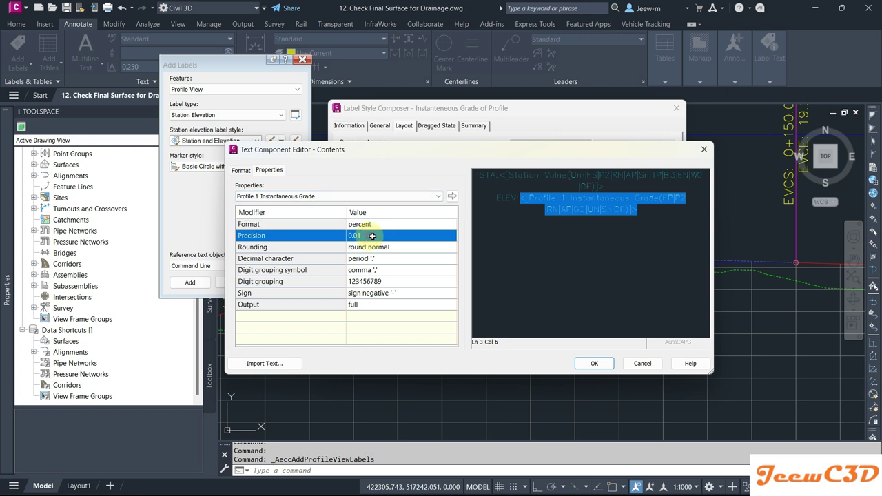
left_click(377, 236)
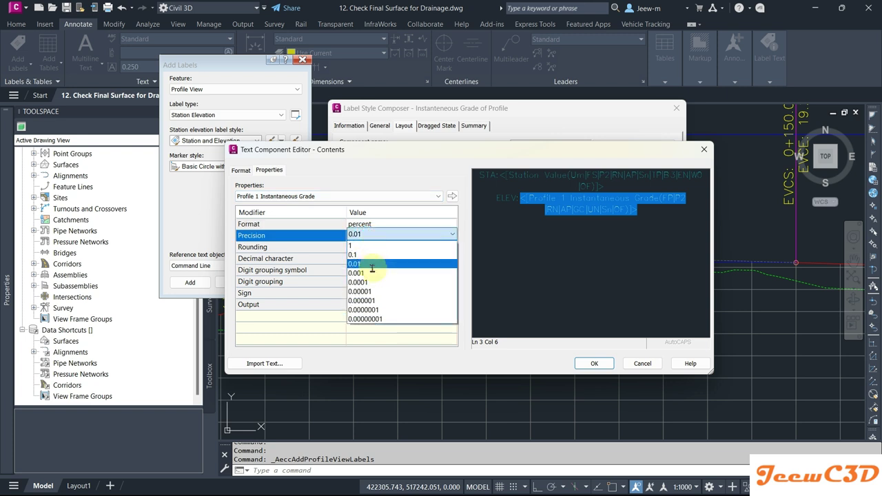
left_click(370, 273)
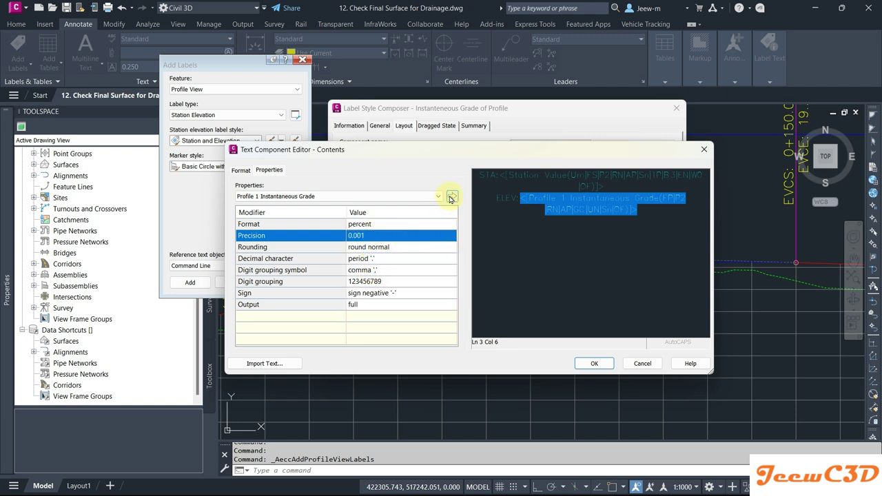
left_click(450, 199)
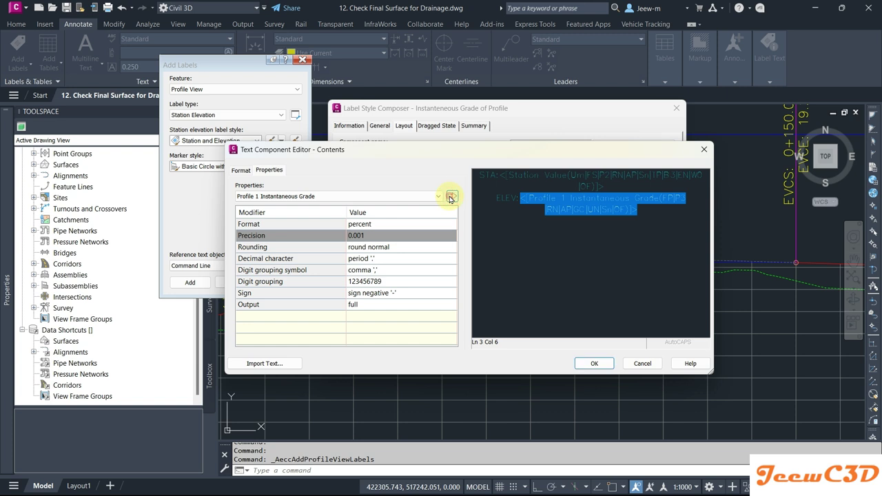
- Replace the ELEV prefix before the instantaneous grade field with G and accept the label contents
left_click(513, 200)
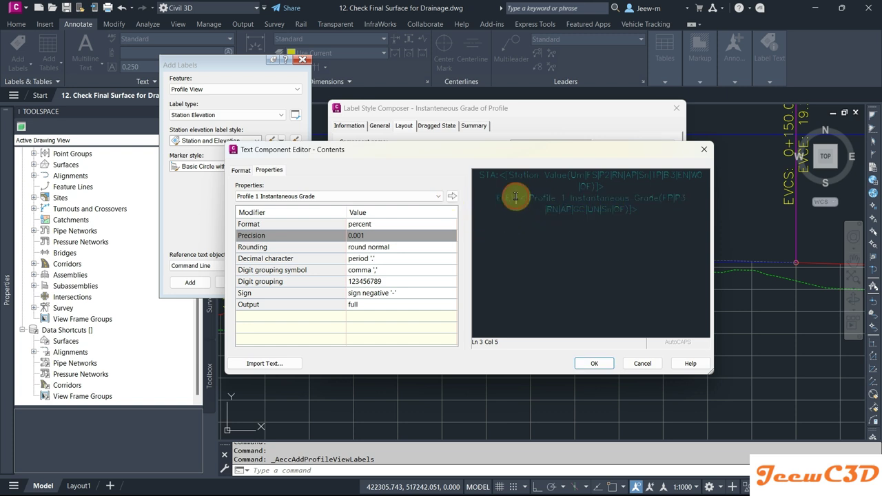
key("BackSpace")
key("BackSpace")
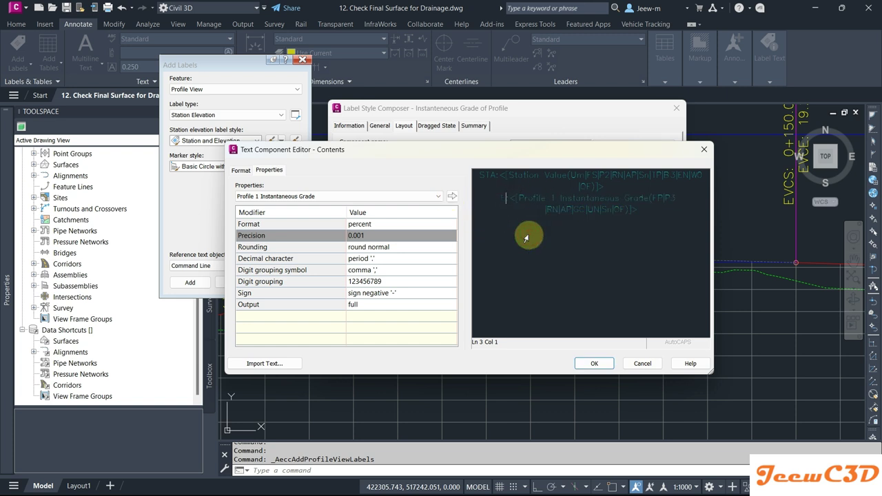
type("G")
left_click(590, 199)
left_click(587, 174)
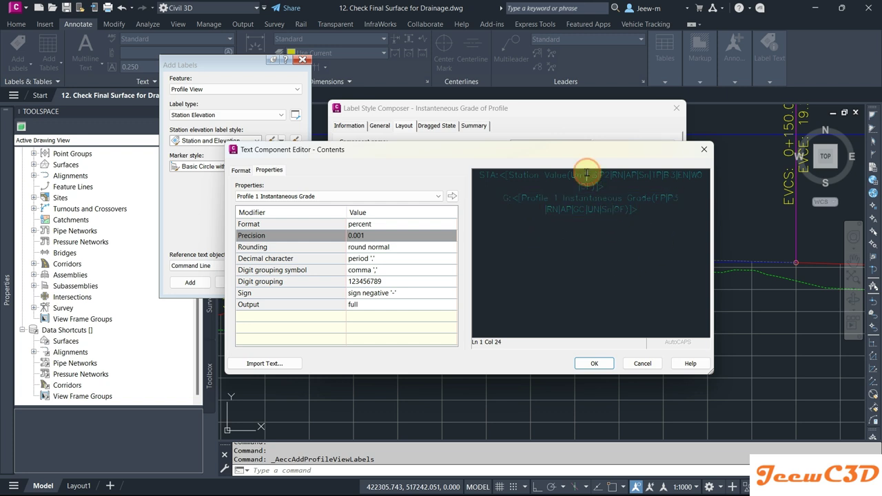
left_click(590, 210)
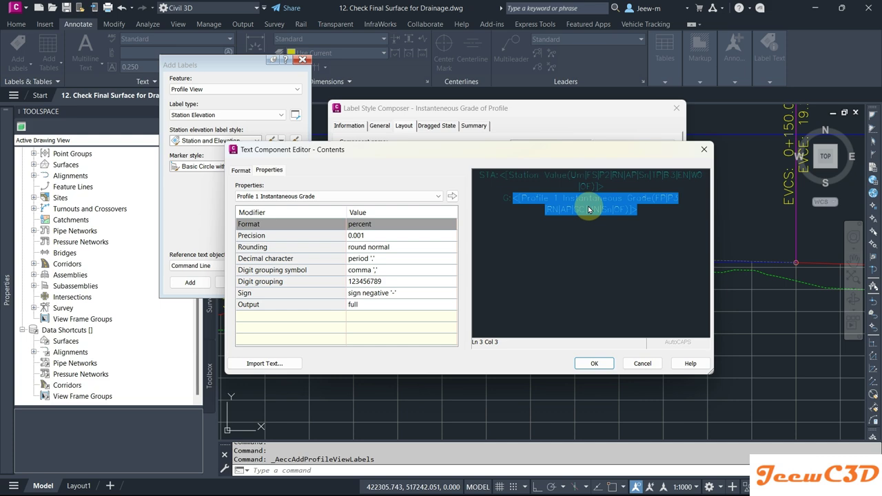
left_click(591, 364)
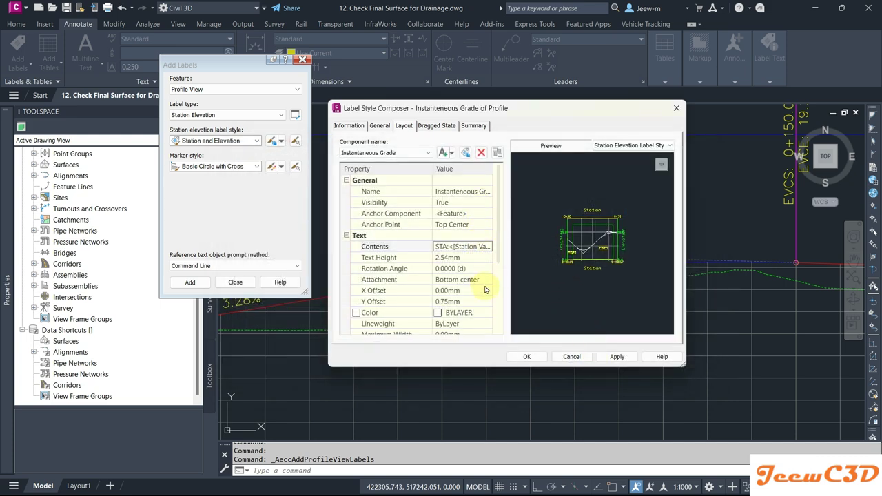
- Save the new label style and choose "Instanteneous Grade of Profile" as the station elevation label style
left_click(526, 356)
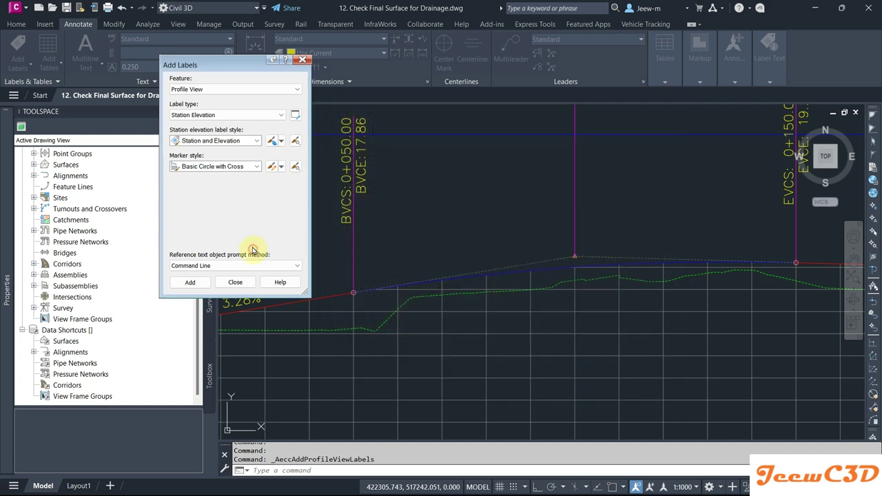
left_click(215, 142)
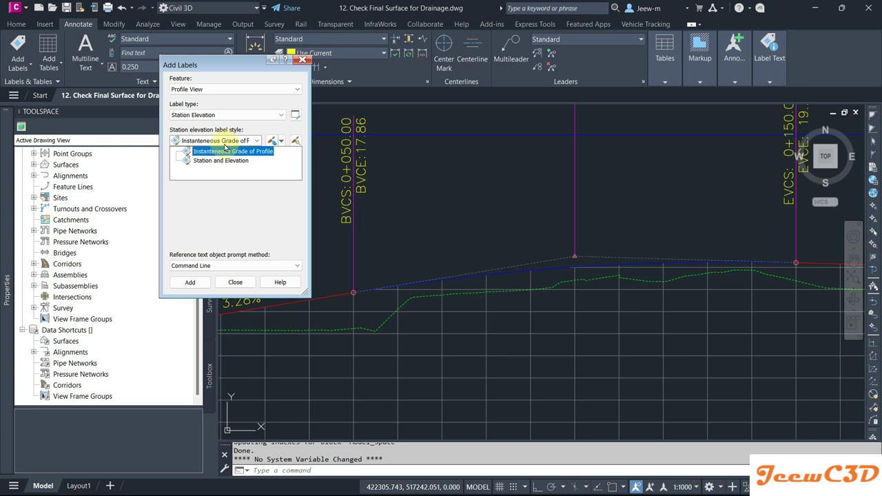
left_click(215, 151)
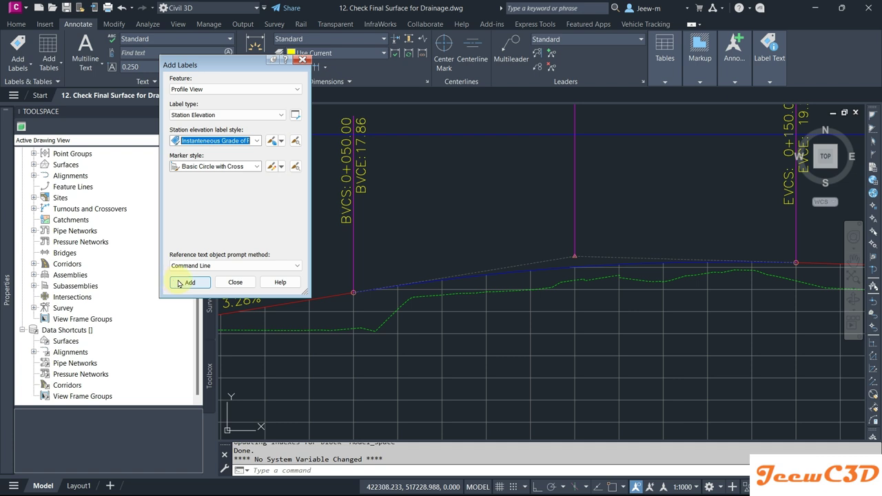
- Start adding a Station Elevation label in the Main Road profile view and turn on object snapping with the Nearest mode
left_click(224, 115)
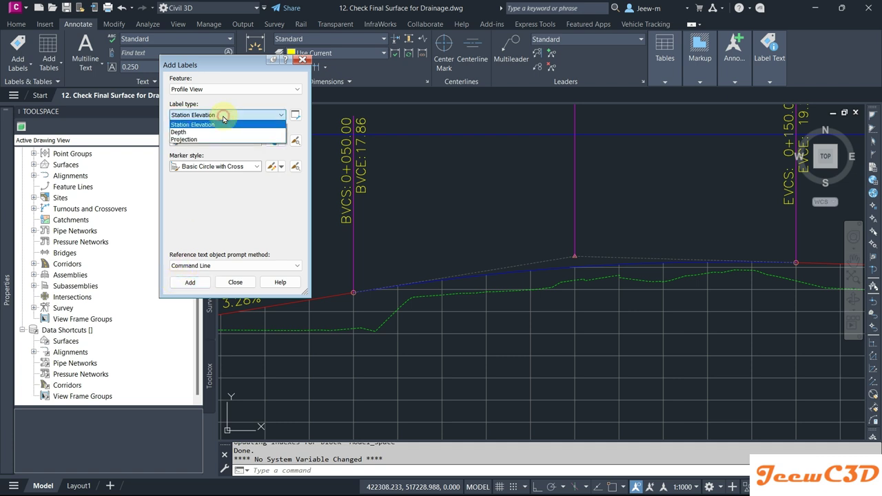
left_click(224, 120)
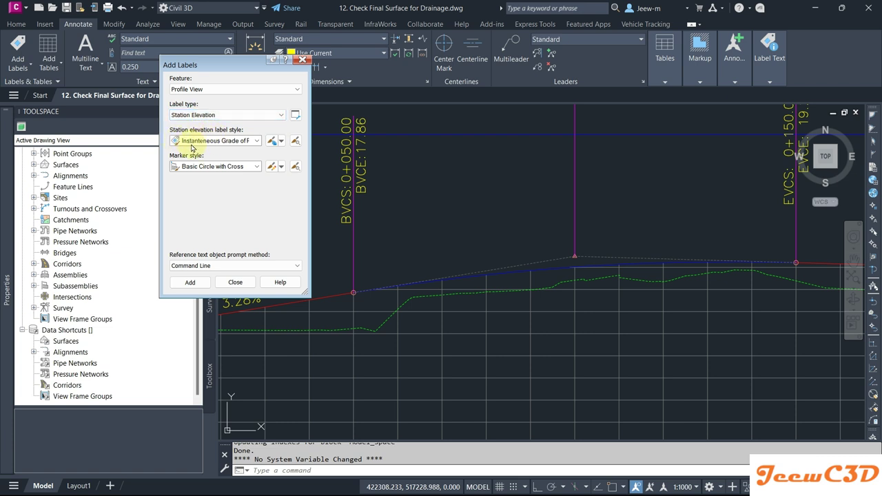
left_click(197, 284)
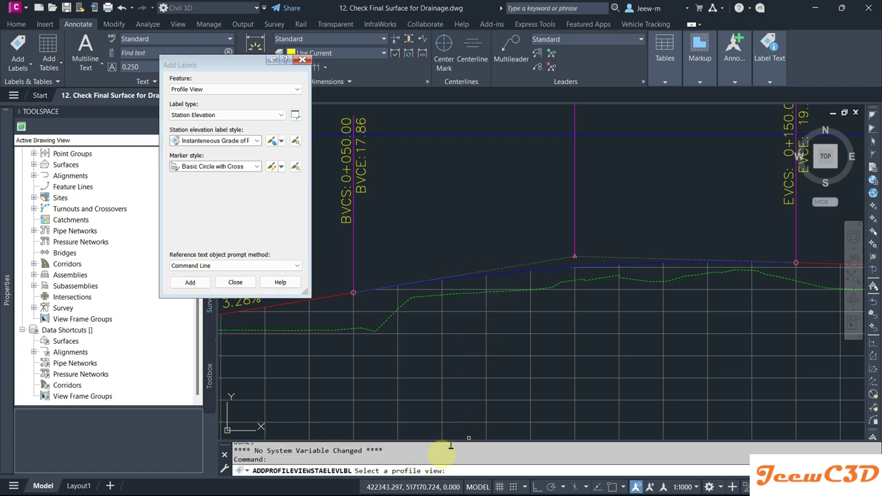
left_click(485, 316)
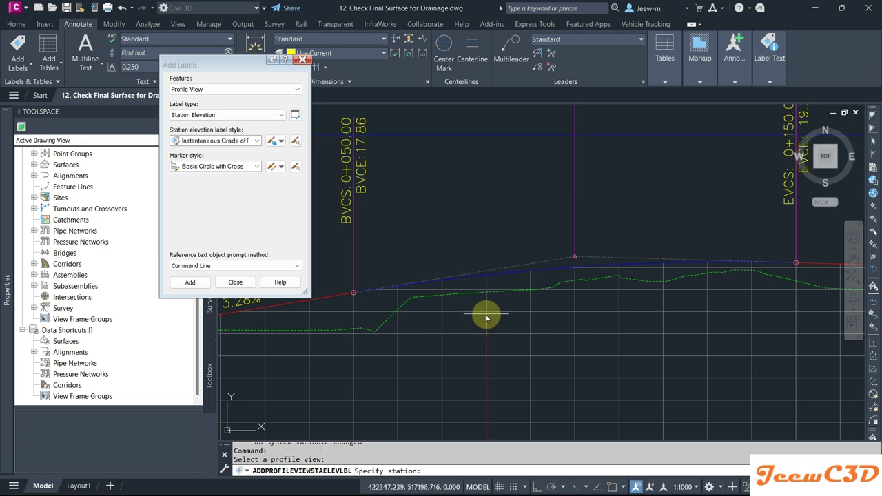
scroll(487, 289, "up", 4)
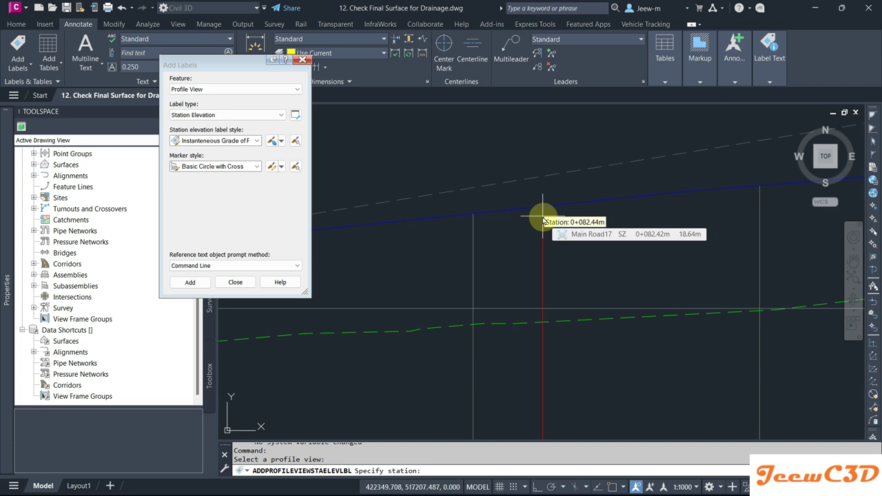
left_click(612, 488)
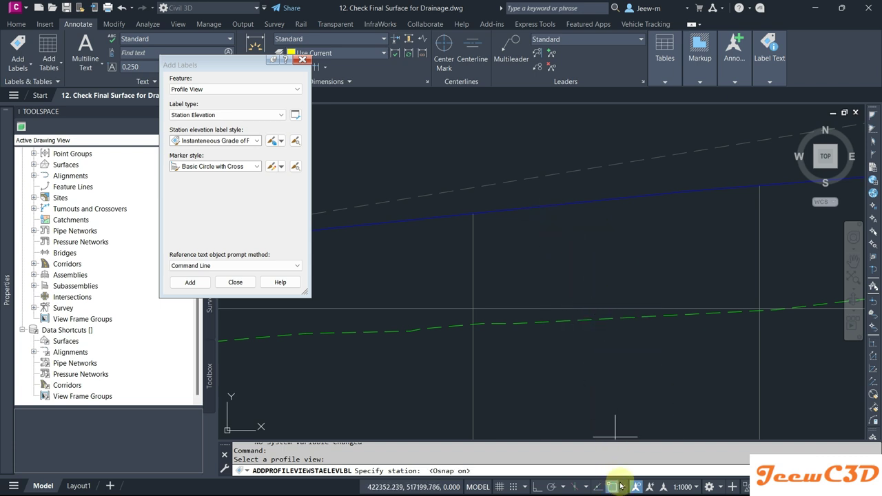
left_click(624, 488)
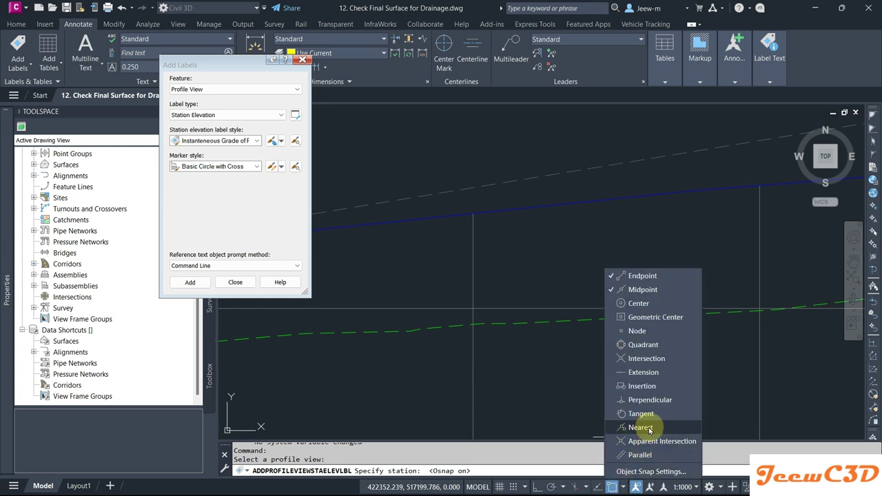
left_click(571, 219)
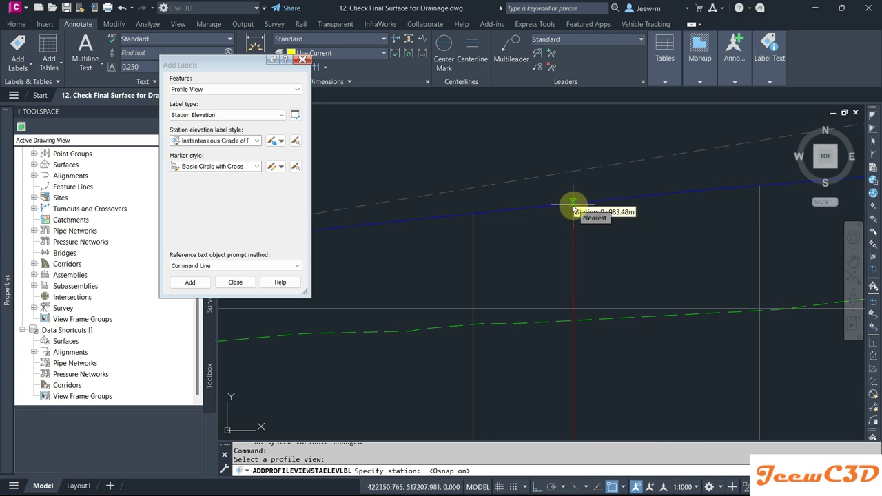
- Place the label on the finished grade profile's vertical curve at about station 0+083.48 and finish placing labels
left_click(574, 207)
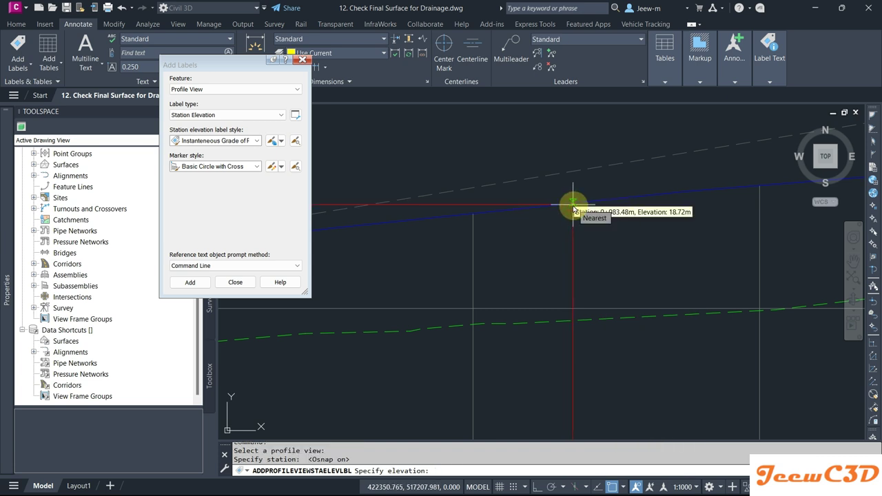
left_click(572, 206)
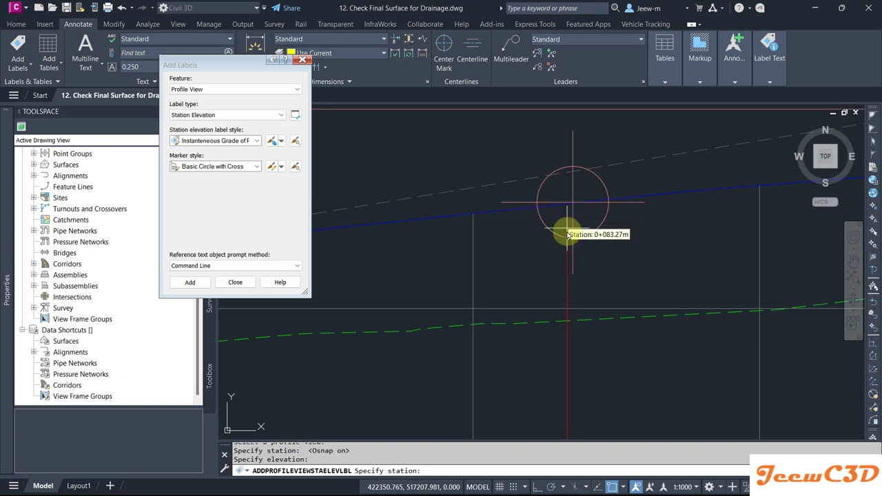
scroll(569, 239, "down", 2)
scroll(569, 238, "down", 2)
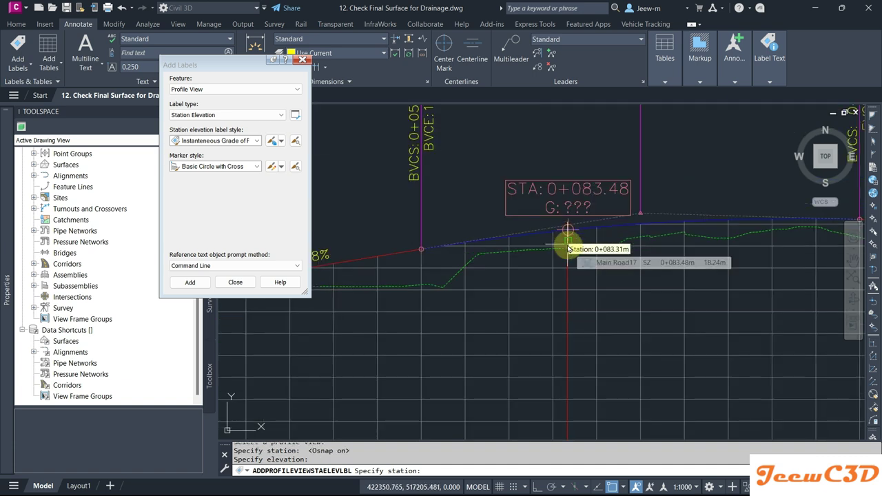
key("Escape")
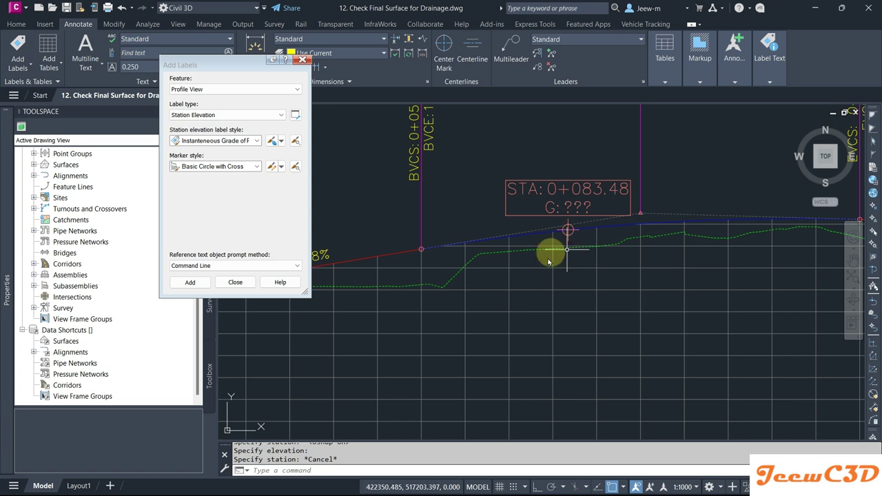
left_click(589, 209)
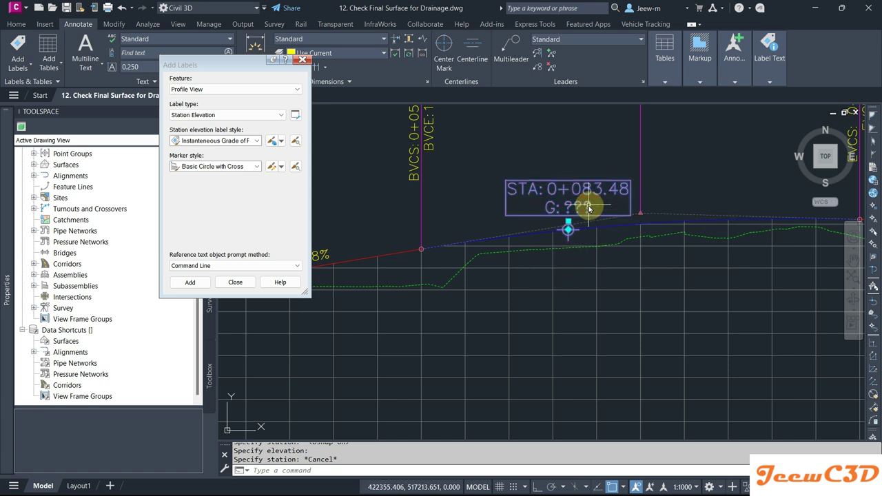
right_click(485, 175)
left_click(535, 267)
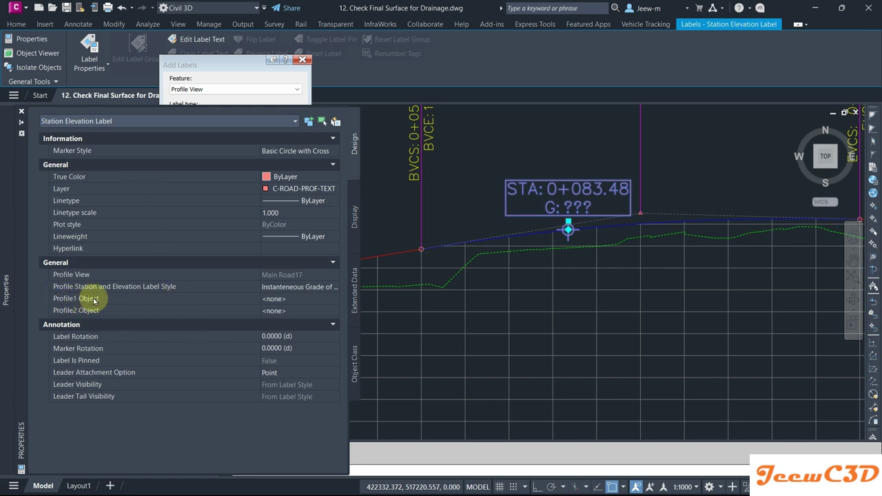
left_click(314, 298)
left_click(317, 299)
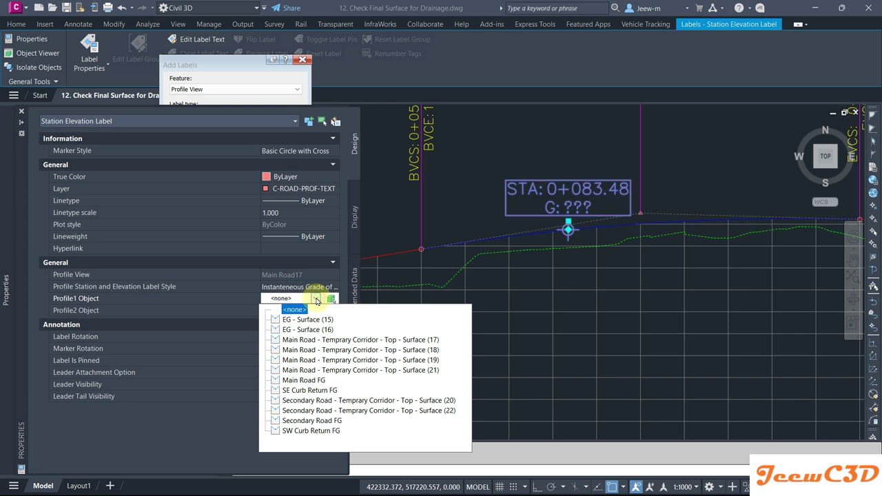
left_click(317, 300)
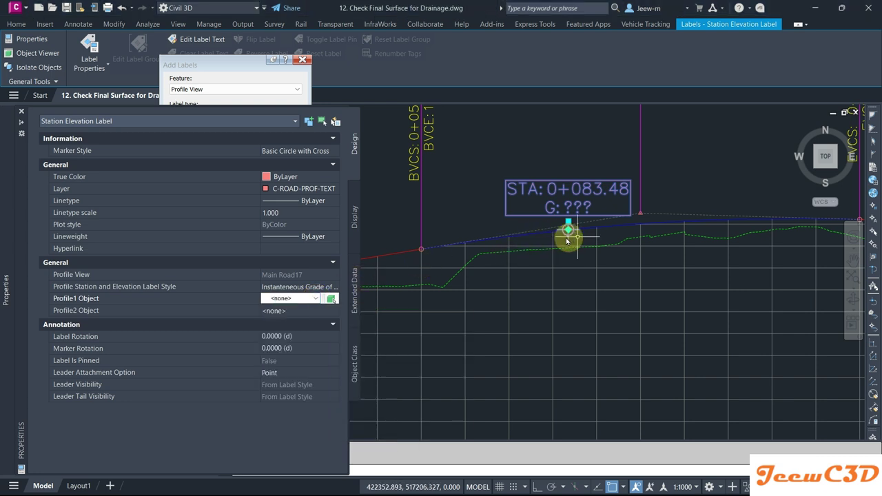
key("ctrl+1")
key("Escape")
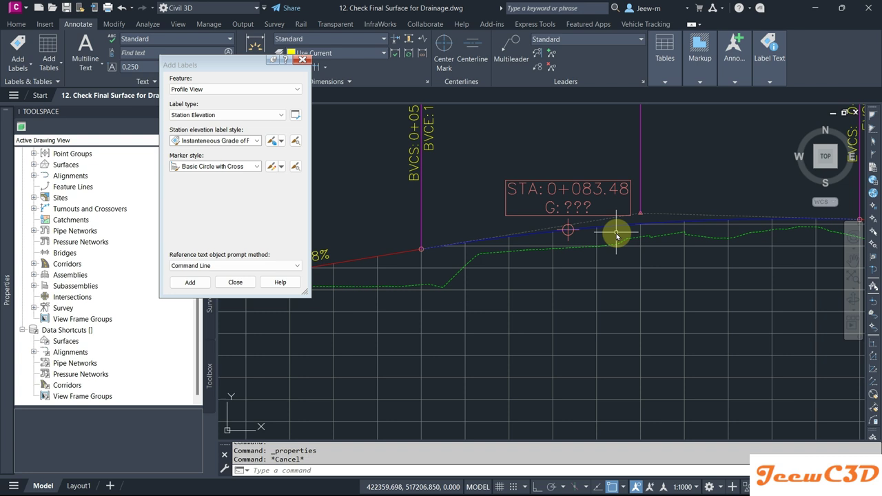
- Identify the labeled profile, set the label's Profile1 Object to Main Road FG, and close the Add Labels dialog
left_click(620, 230)
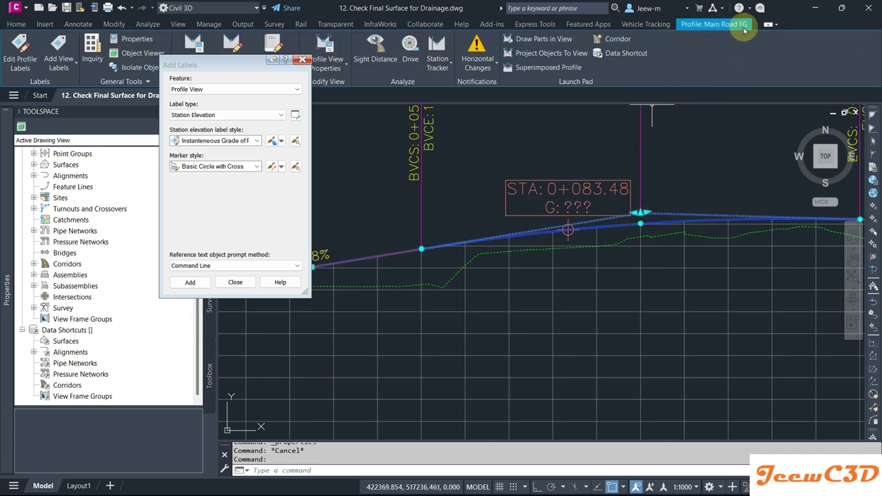
key("Escape")
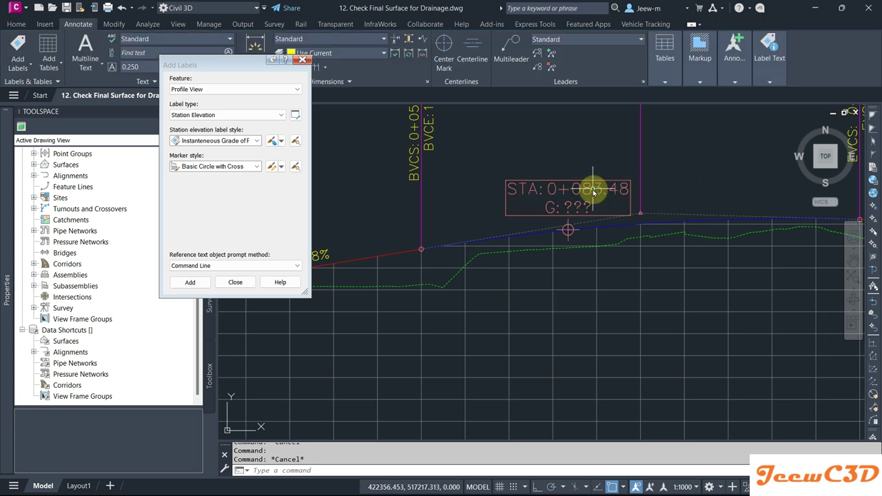
left_click(545, 173)
right_click(545, 173)
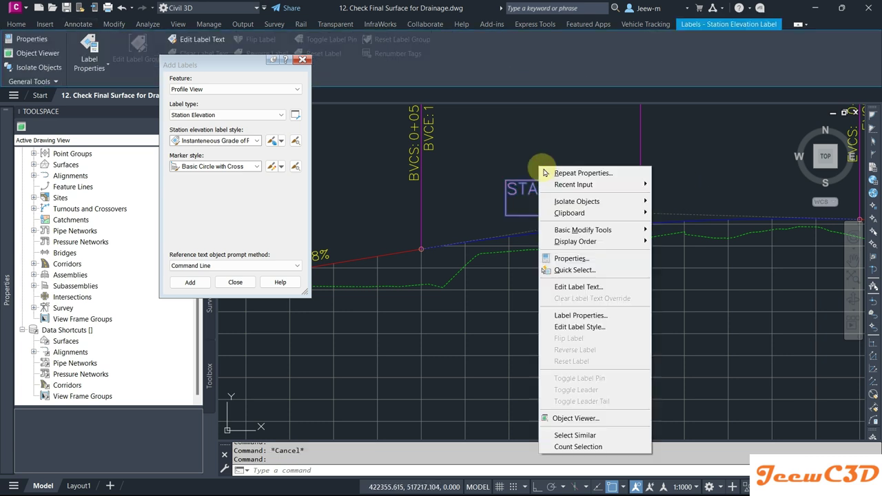
left_click(597, 259)
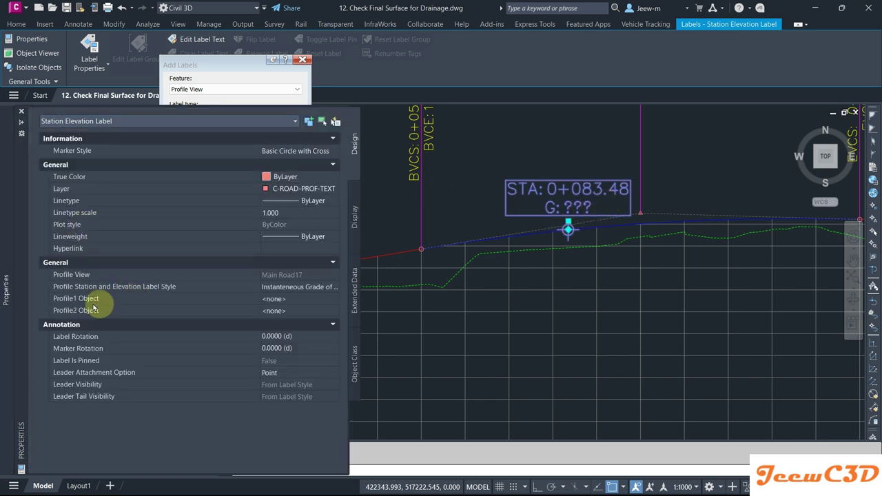
left_click(284, 299)
left_click(286, 297)
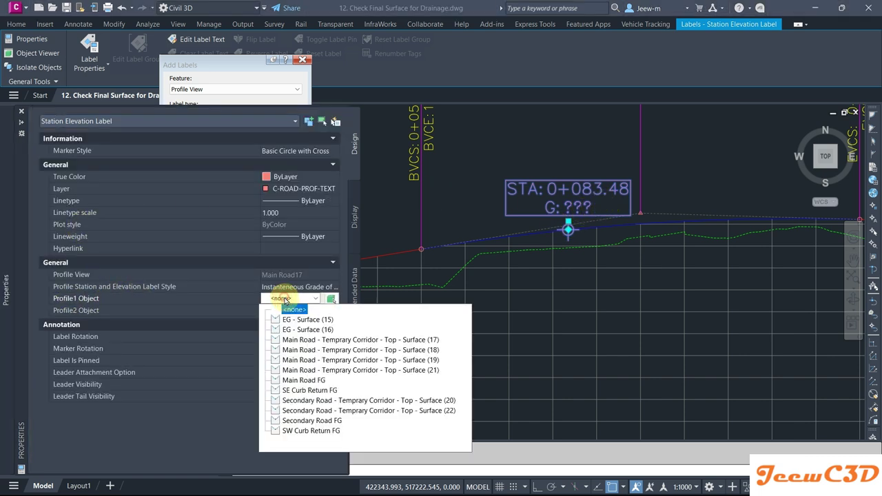
left_click(310, 384)
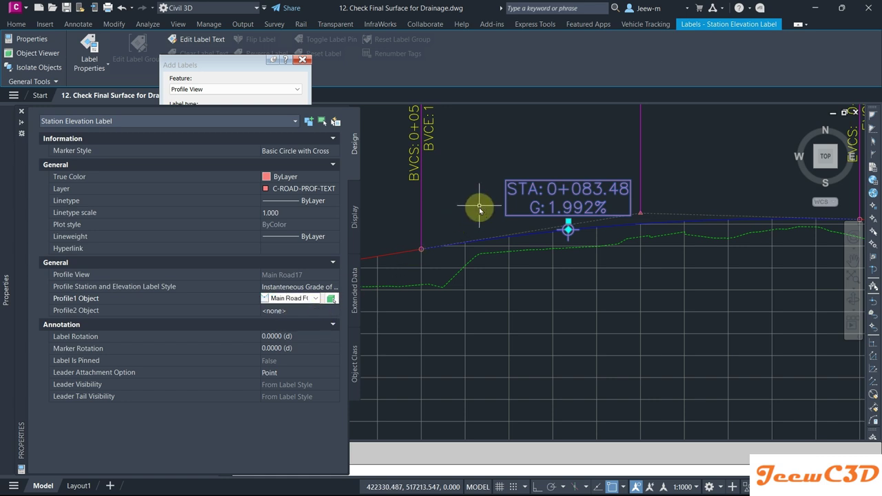
key("ctrl+1")
left_click(235, 282)
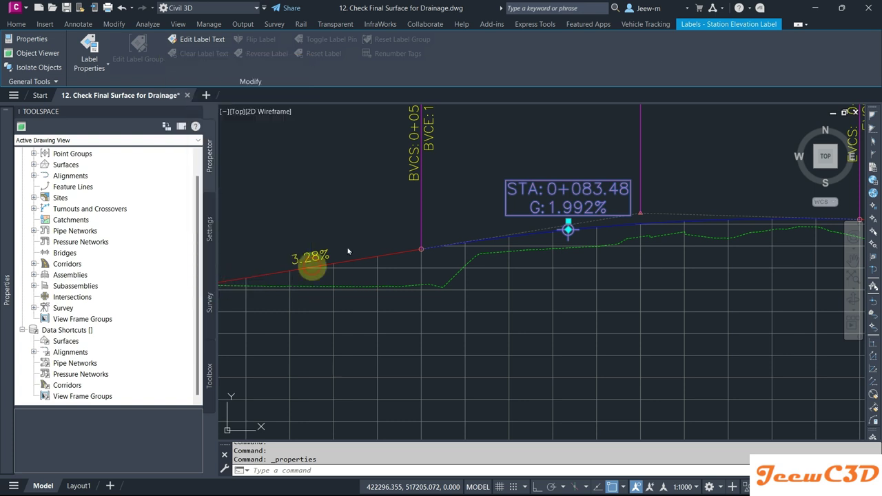
- Move the grade label with its marker onto the straight 3.28% grade before the curve, at about station 0+034.63
scroll(560, 211, "up", 2)
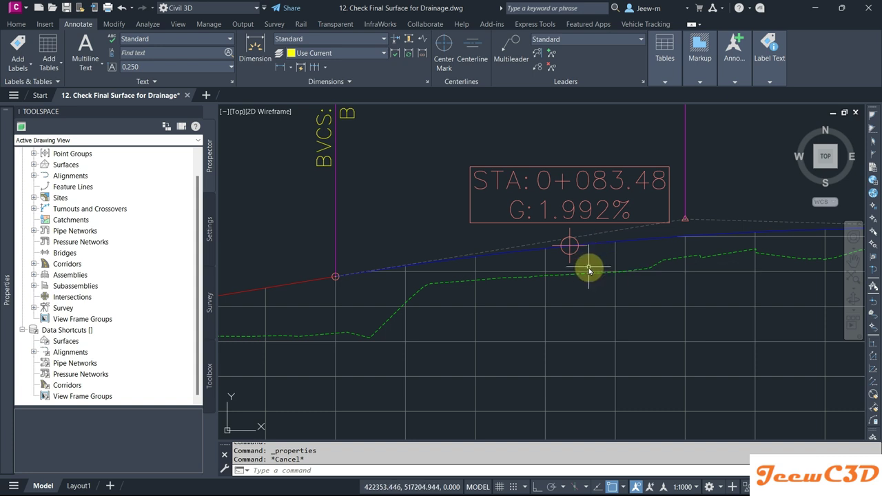
scroll(577, 264, "down", 2)
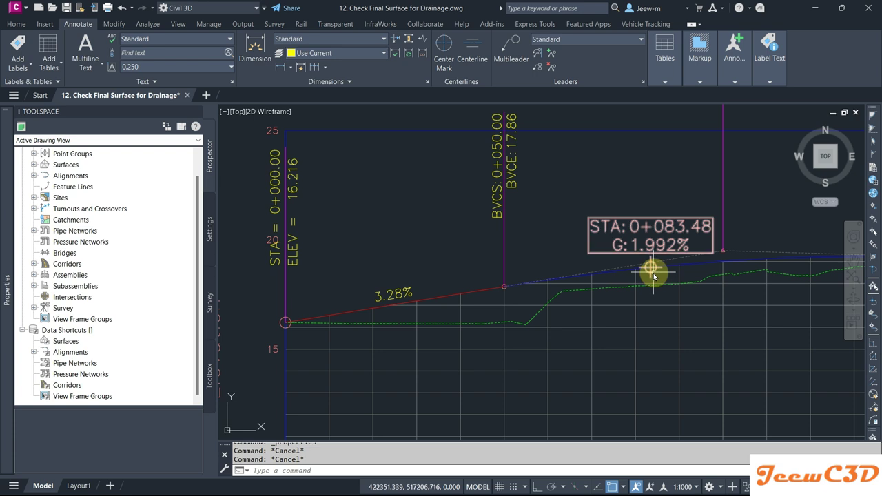
left_click(649, 272)
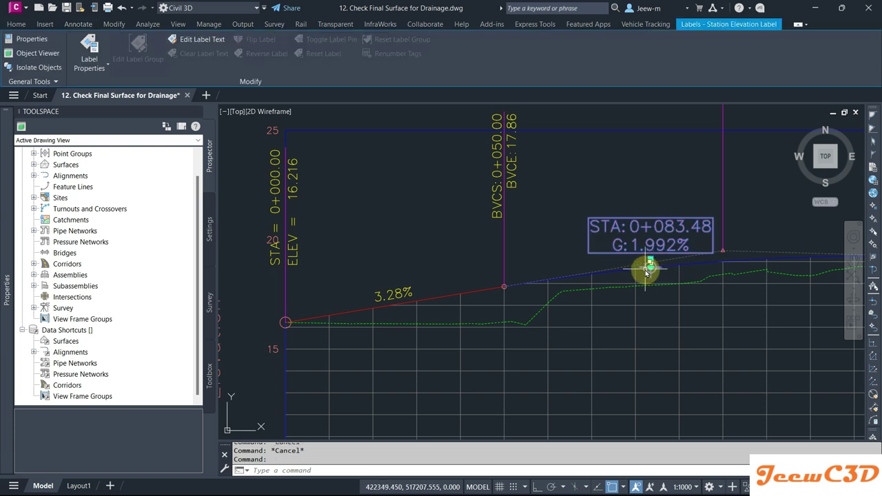
left_click(650, 266)
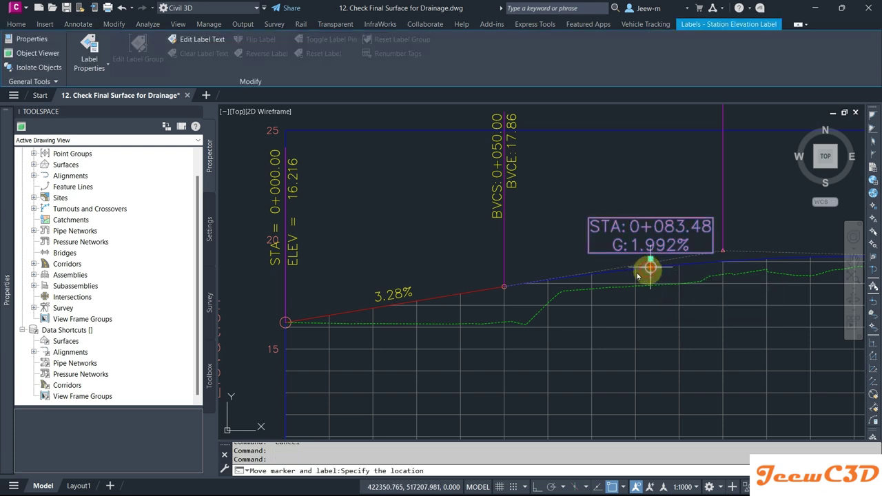
left_click(436, 301)
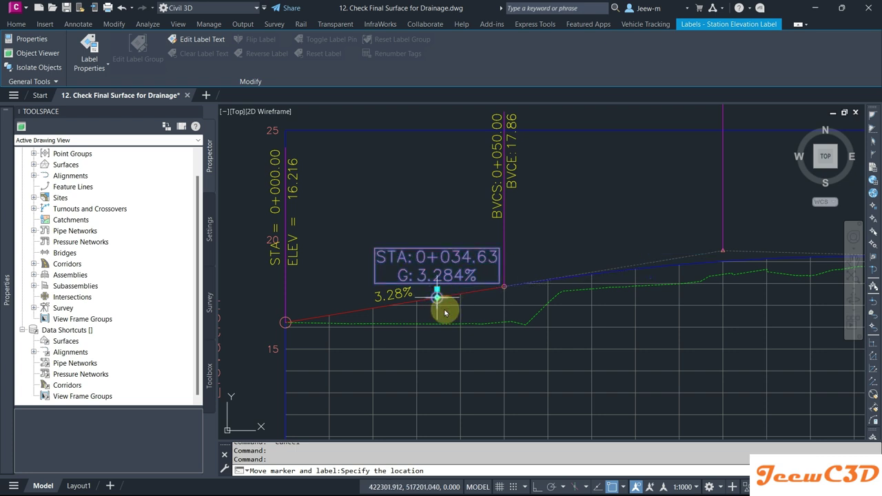
scroll(421, 310, "up", 2)
key("Escape")
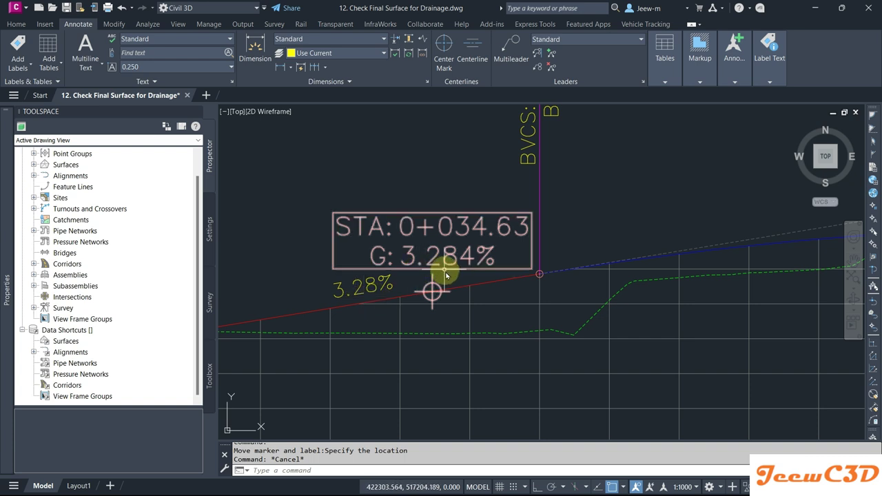
- Move the grade label with its marker onto the straight grade beyond the vertical curve's end, at about station 0+205.22
left_click(437, 298)
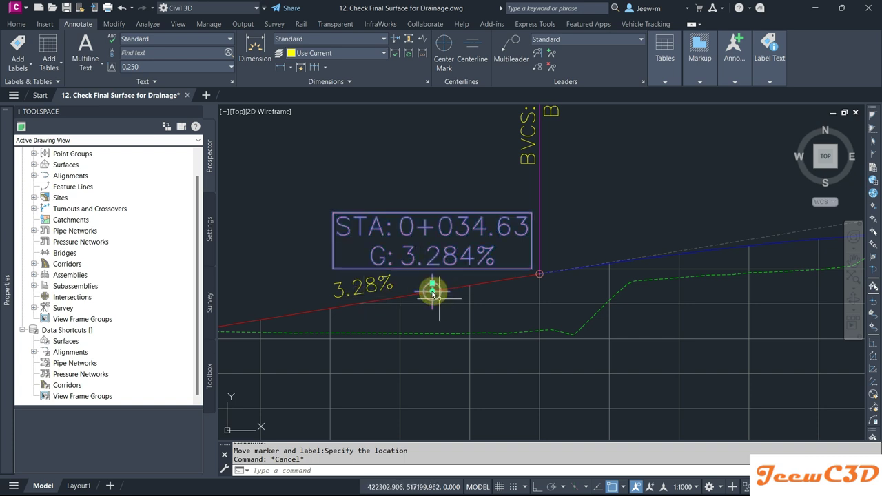
left_click(433, 294)
scroll(491, 288, "down", 5)
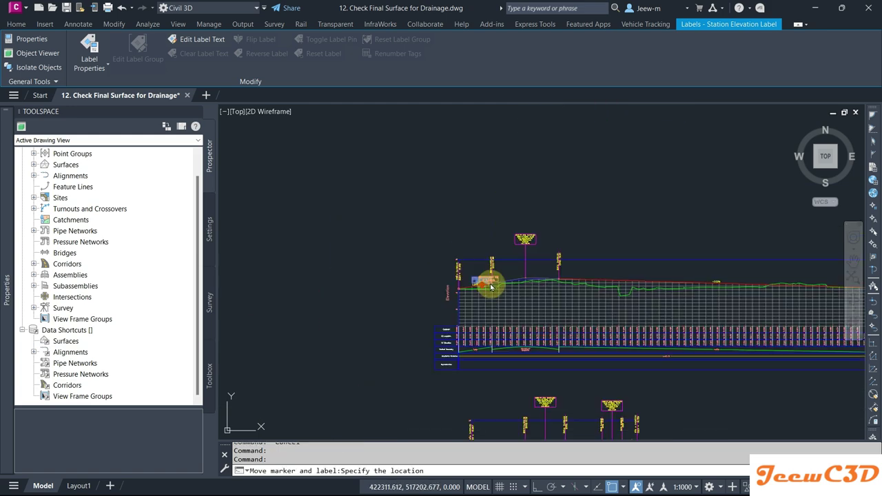
scroll(491, 288, "up", 6)
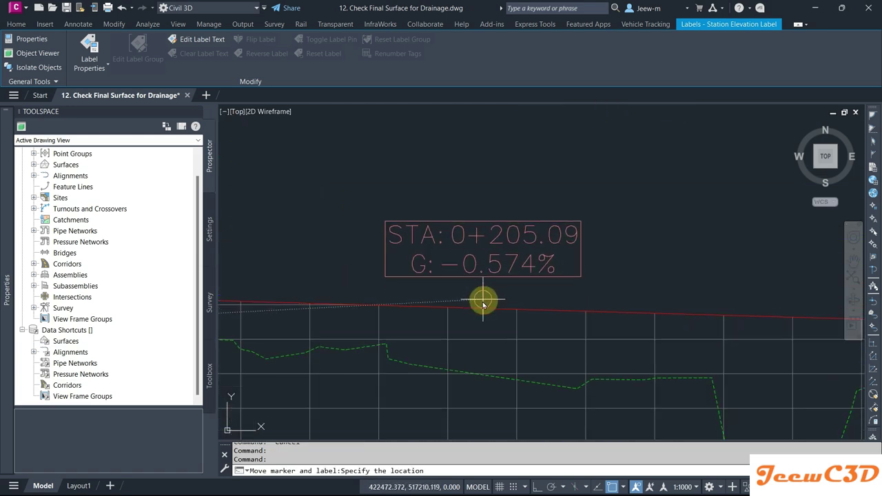
left_click(481, 304)
scroll(553, 295, "down", 2)
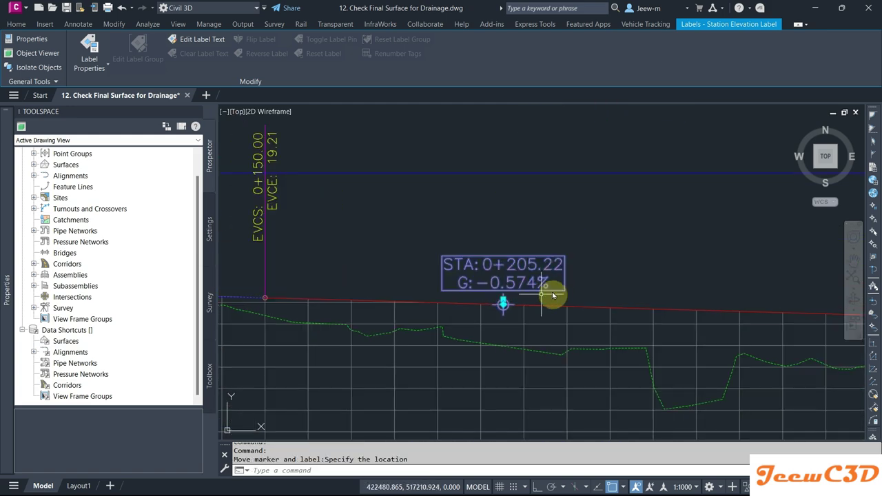
key("Escape")
scroll(571, 285, "down", 4)
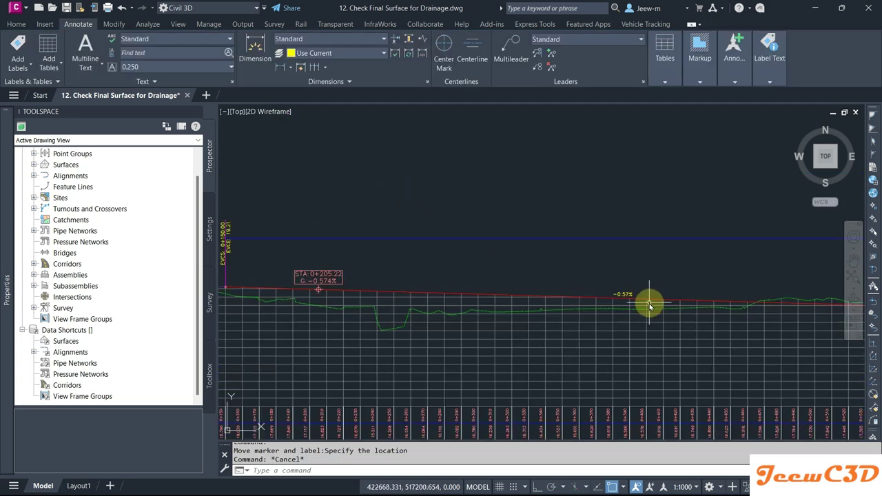
- Set the Profile1 Object of the grade label beyond the vertical curve to EG - Surface (15) and deselect the label
scroll(604, 301, "up", 2)
scroll(561, 291, "down", 5)
middle_click_drag(570, 278, 594, 274)
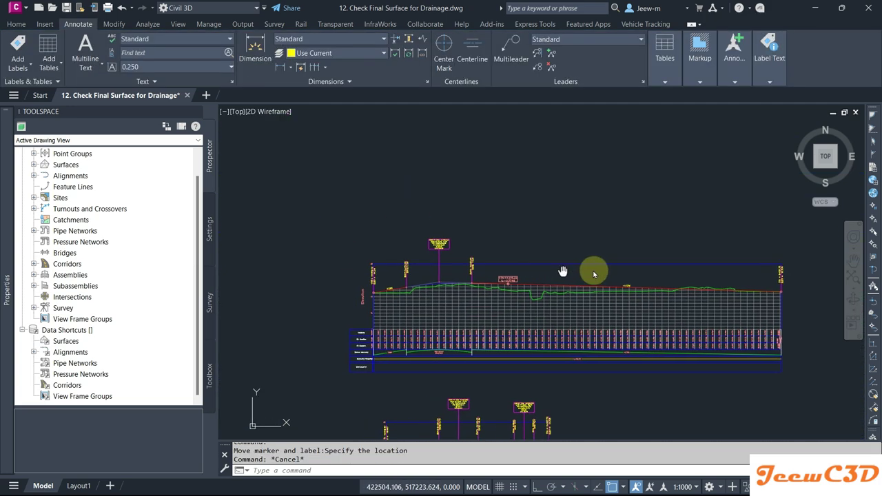
scroll(576, 285, "up", 6)
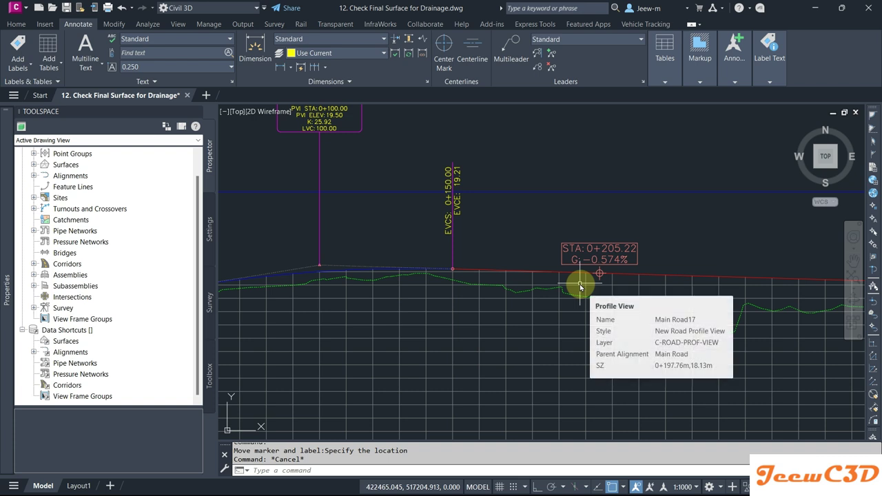
scroll(590, 279, "up", 3)
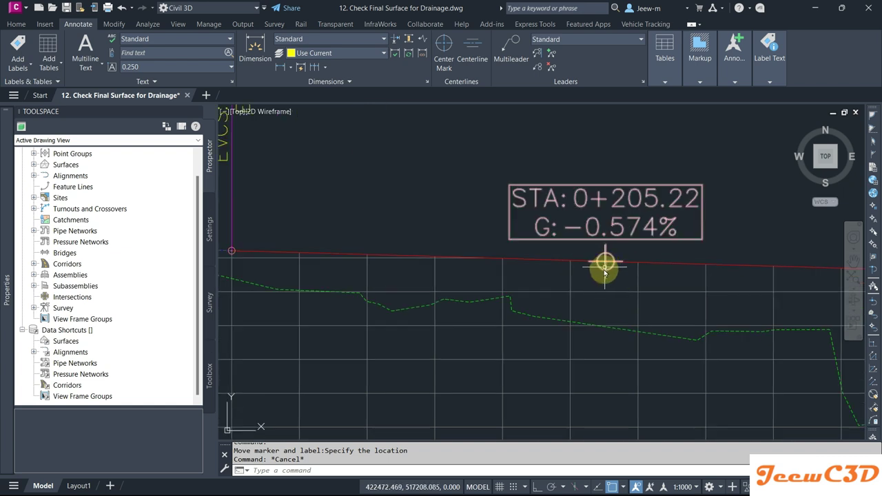
left_click(604, 272)
right_click(420, 187)
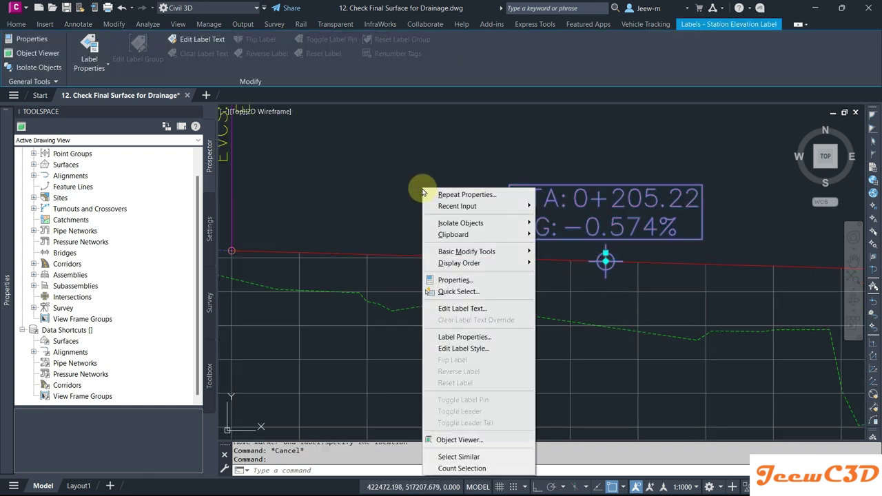
left_click(436, 280)
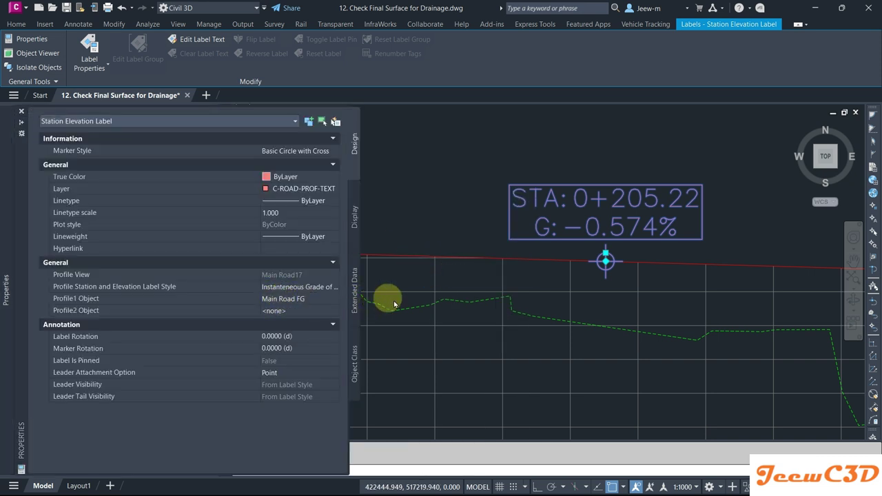
left_click(321, 302)
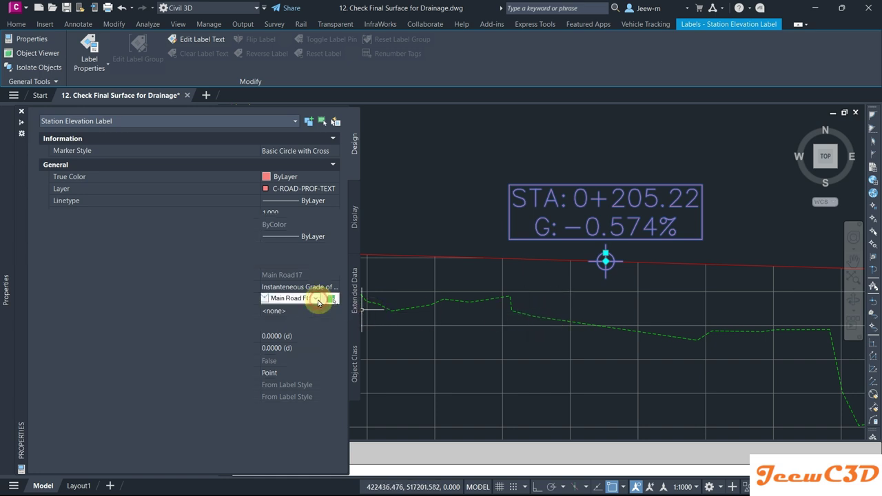
left_click(318, 302)
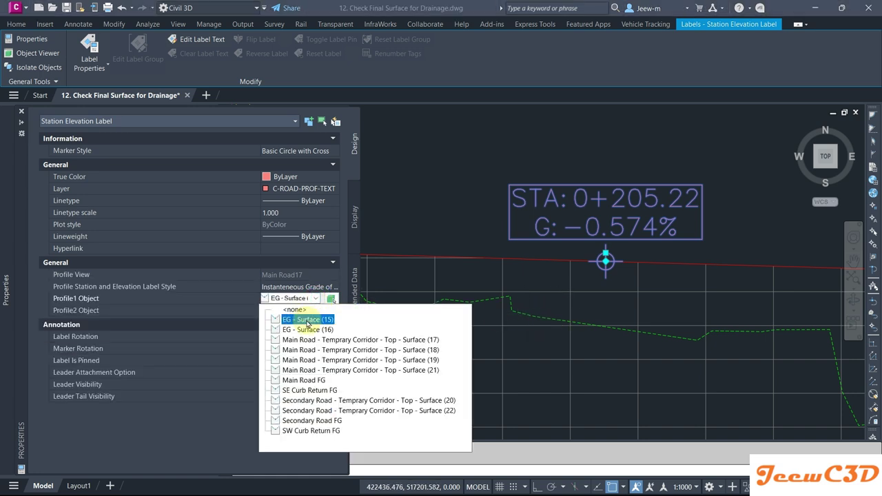
left_click(307, 321)
key("ctrl+1")
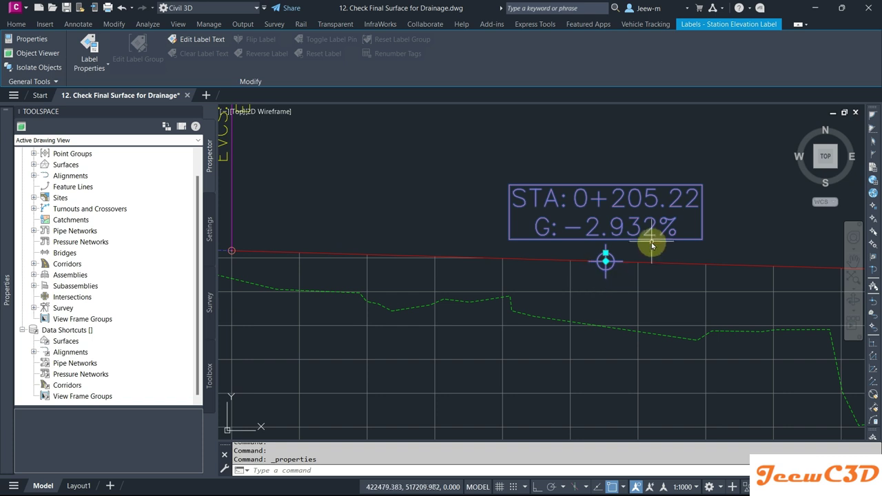
key("Escape")
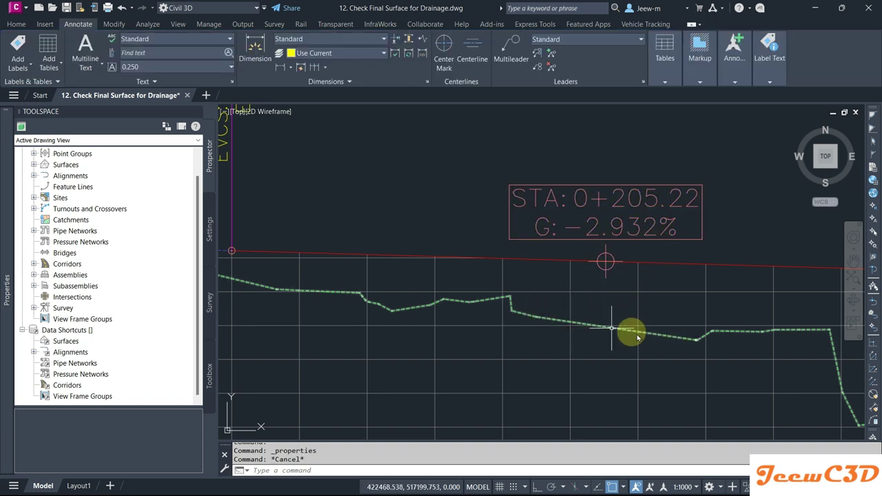
key("Escape")
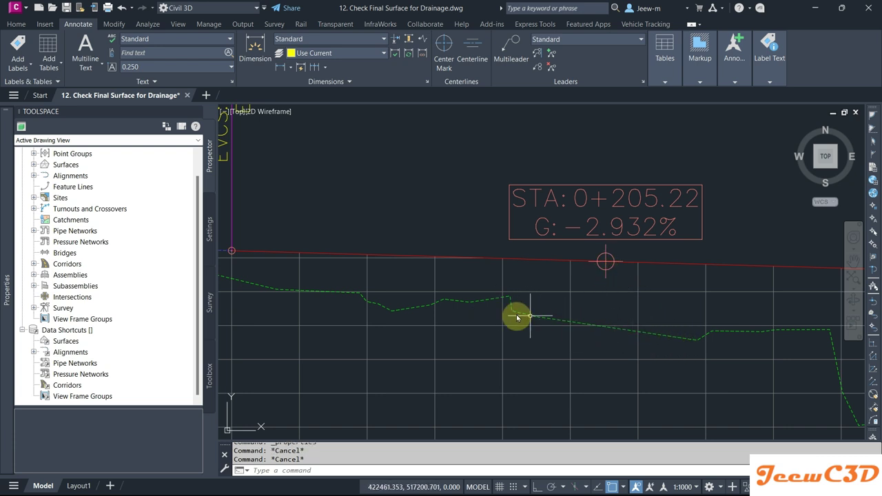
- Move the grade label with its marker down onto the dashed existing ground profile, at about station 0+206.76
left_click(610, 274)
left_click(605, 261)
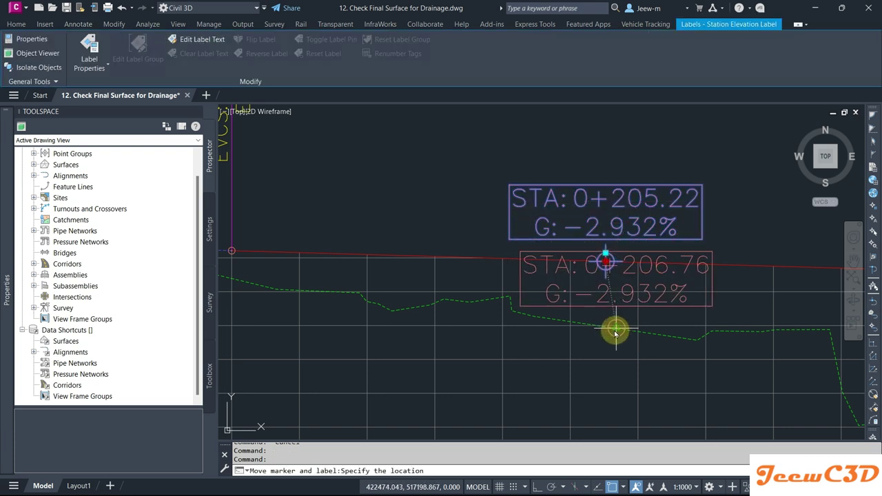
left_click(616, 333)
key("Escape")
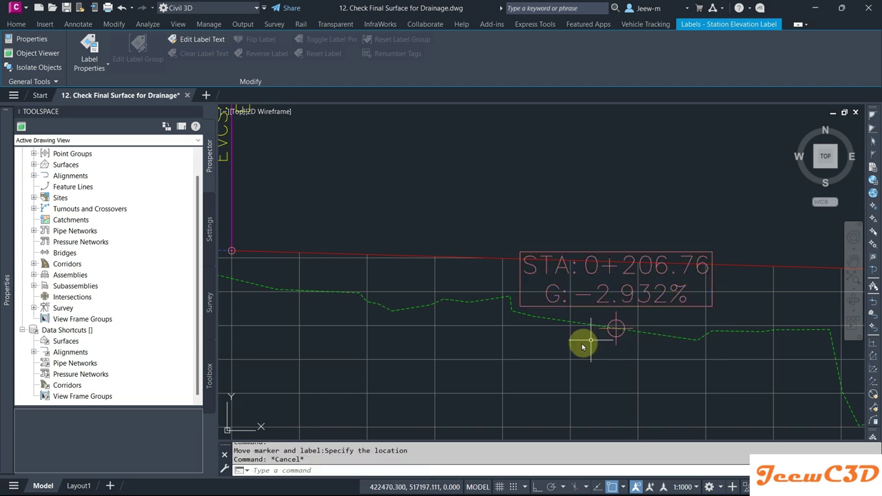
scroll(551, 275, "down", 6)
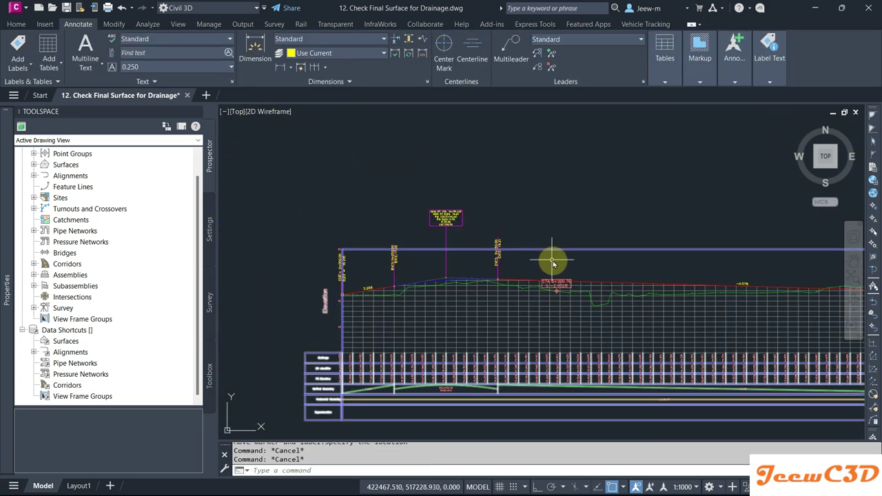
middle_click_drag(553, 264, 557, 269)
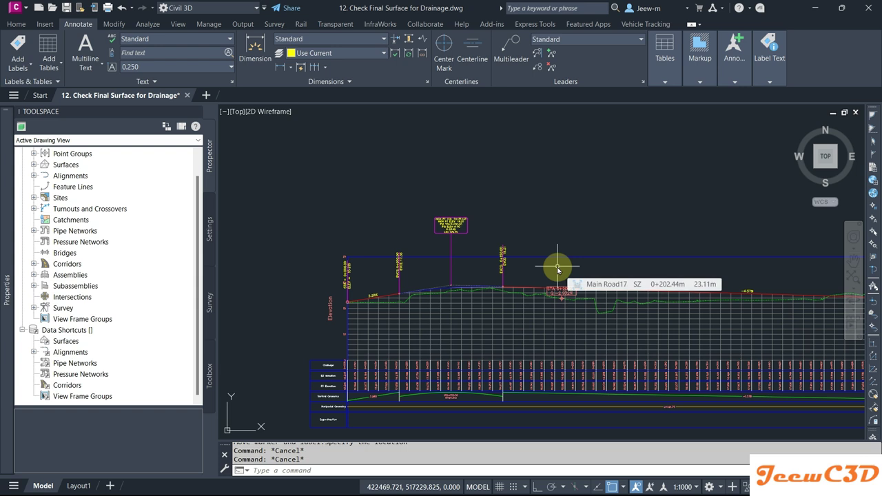